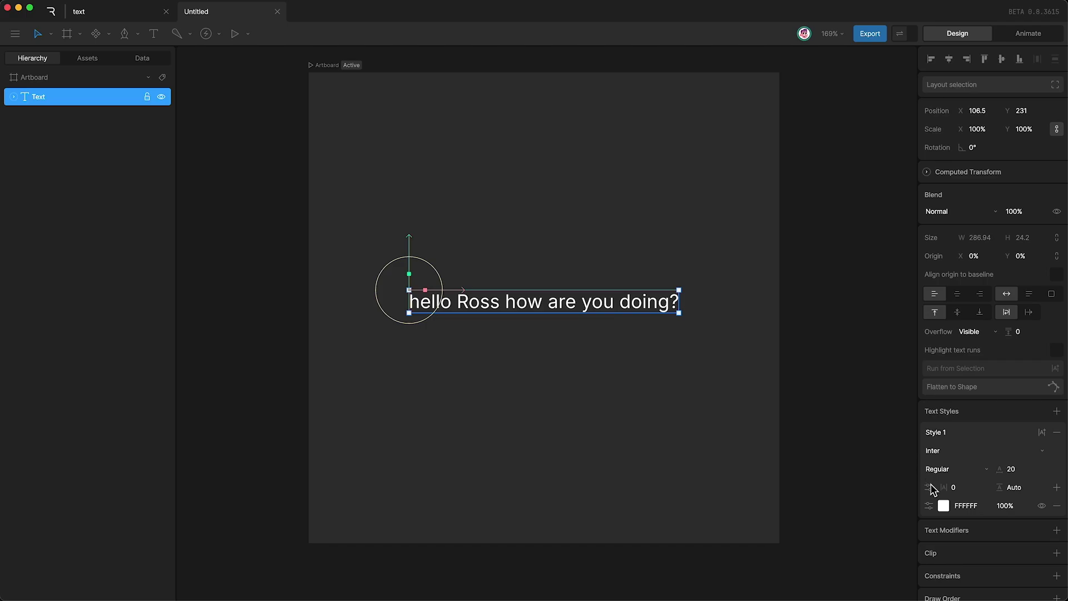
Step: Add Modifier Group 1, with Range 1 spanning 0%–100%, to the 'hello Ross how are you doing?' text
scroll(942, 421, down, 2)
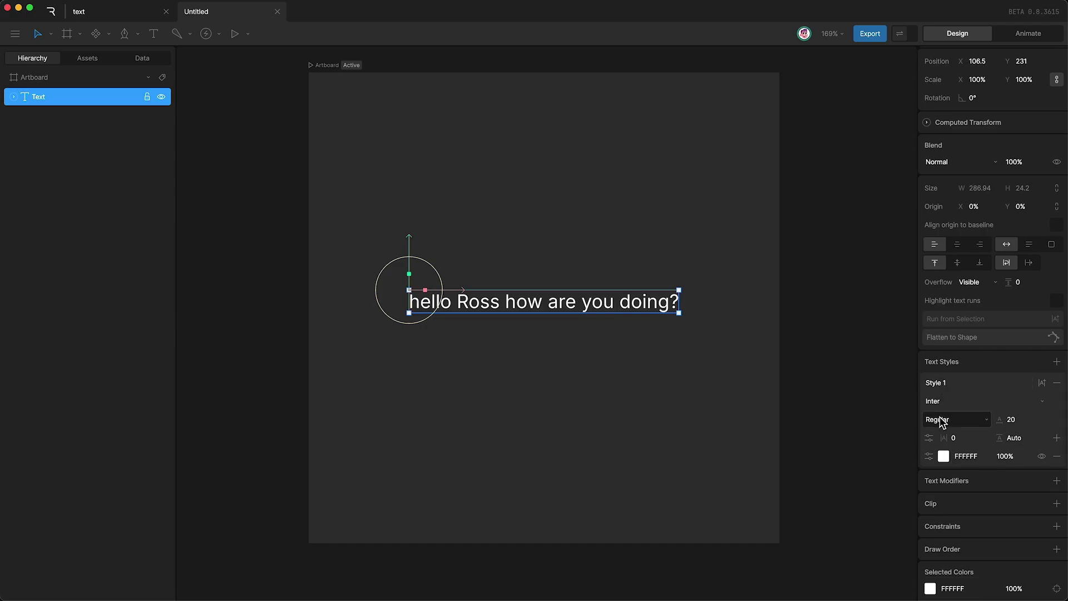
click(1053, 482)
scroll(993, 489, down, 5)
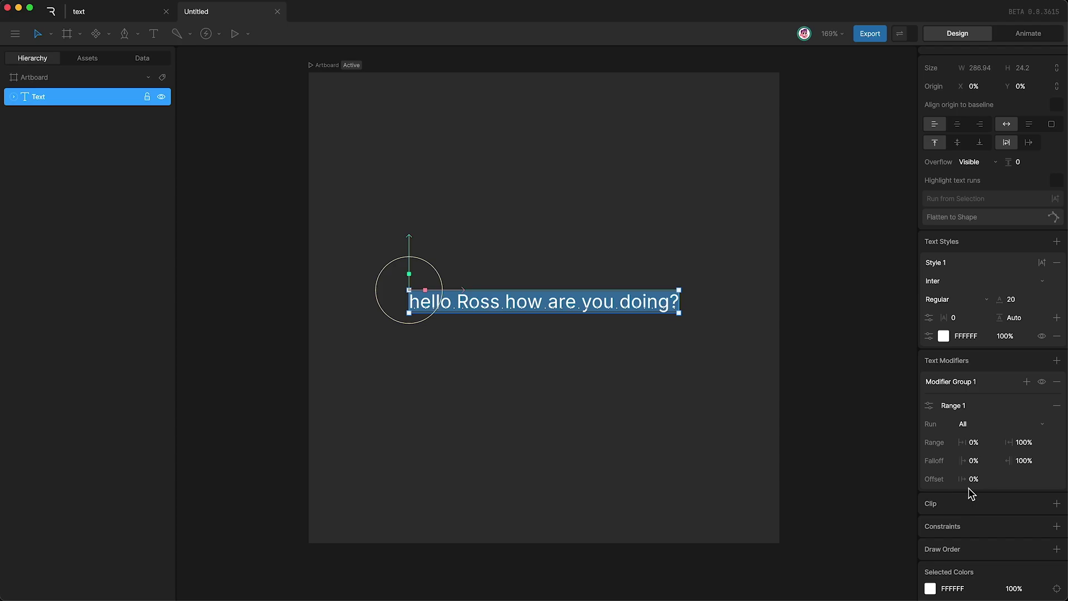
Step: Add a Position property to Modifier Group 1
click(1026, 382)
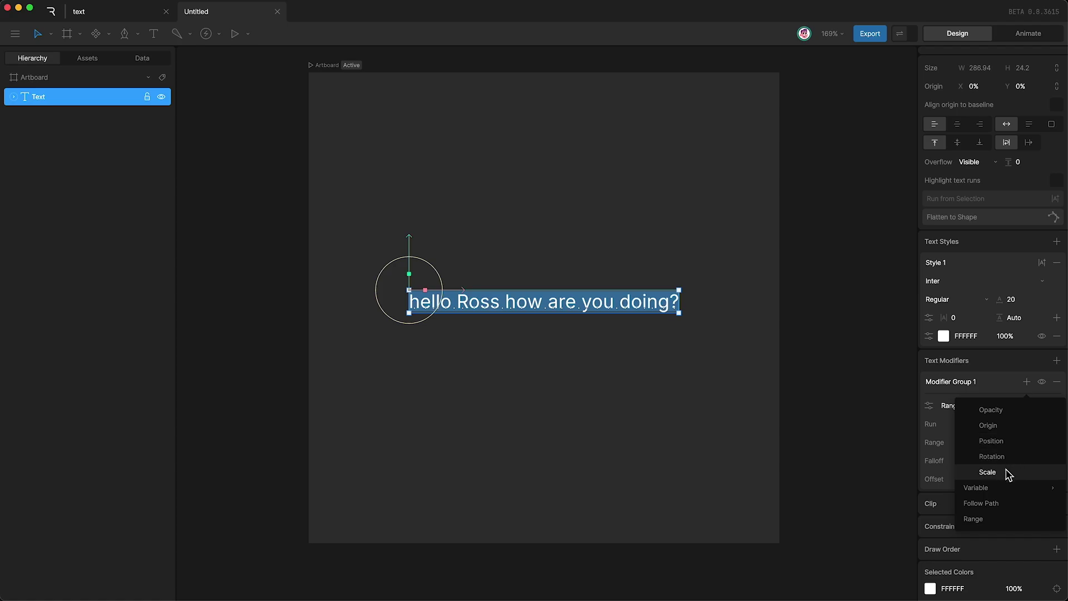
mouse_move(1000, 491)
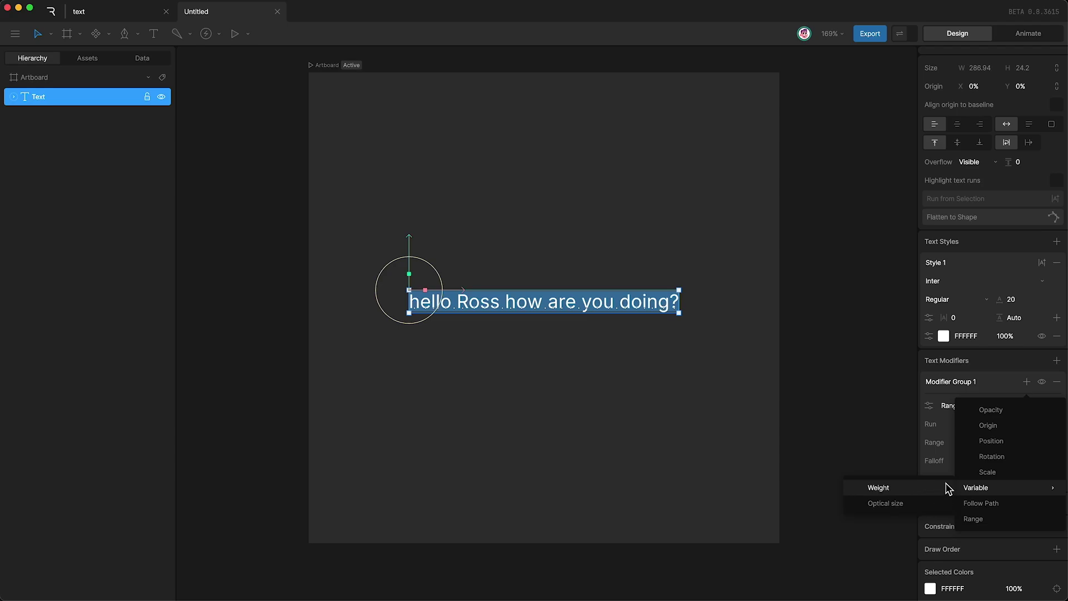
click(989, 441)
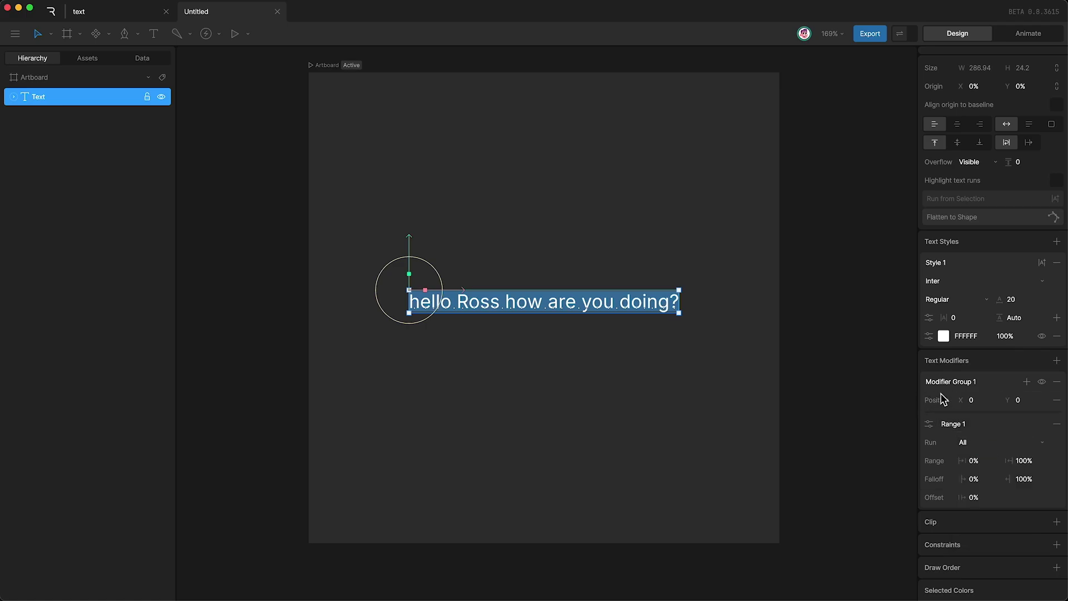
Step: Test-scrub the Position X and Y values, undoing each change so both stay at 0
drag(984, 402, 983, 358)
key(super+z)
drag(1027, 400, 1026, 446)
key(super+z)
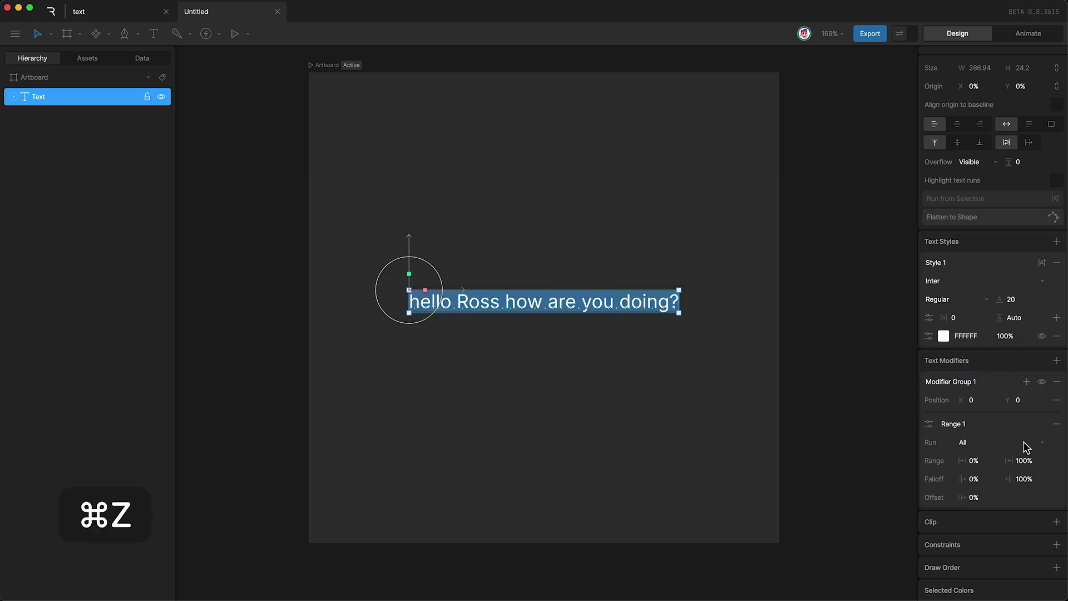
Step: Set the Position Y offset to -20
click(1027, 400)
text(-20)
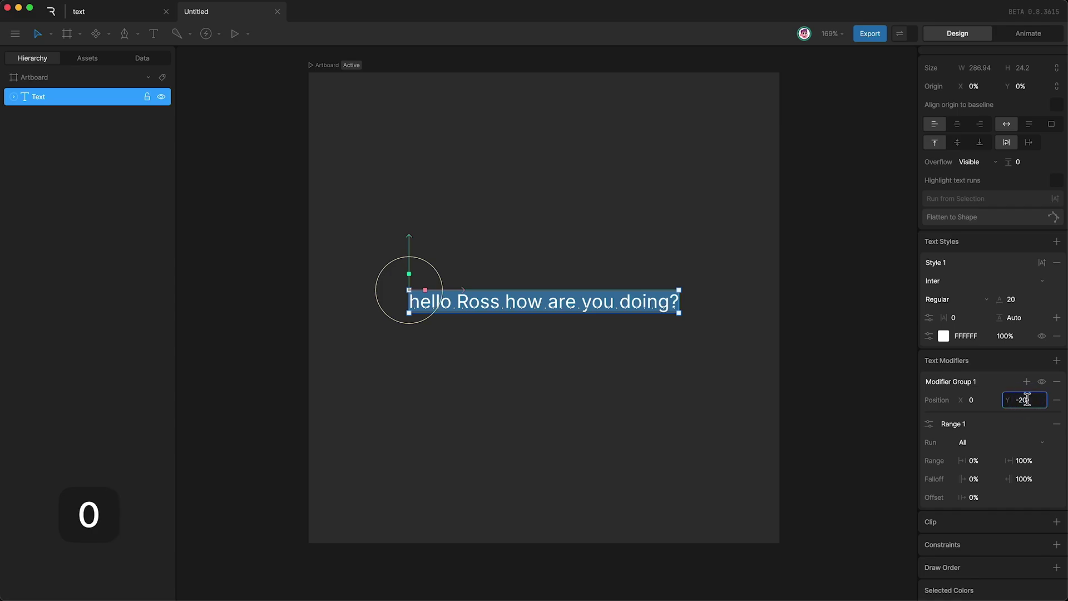
key(Return)
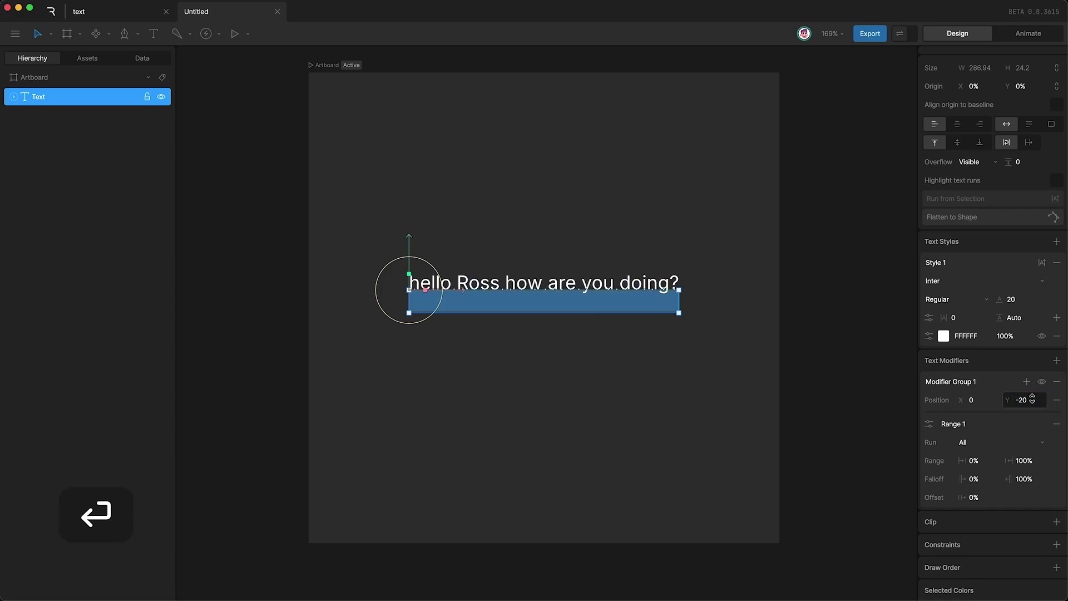
Step: Rename Modifier Group 1 to 'position modify'
double_click(958, 381)
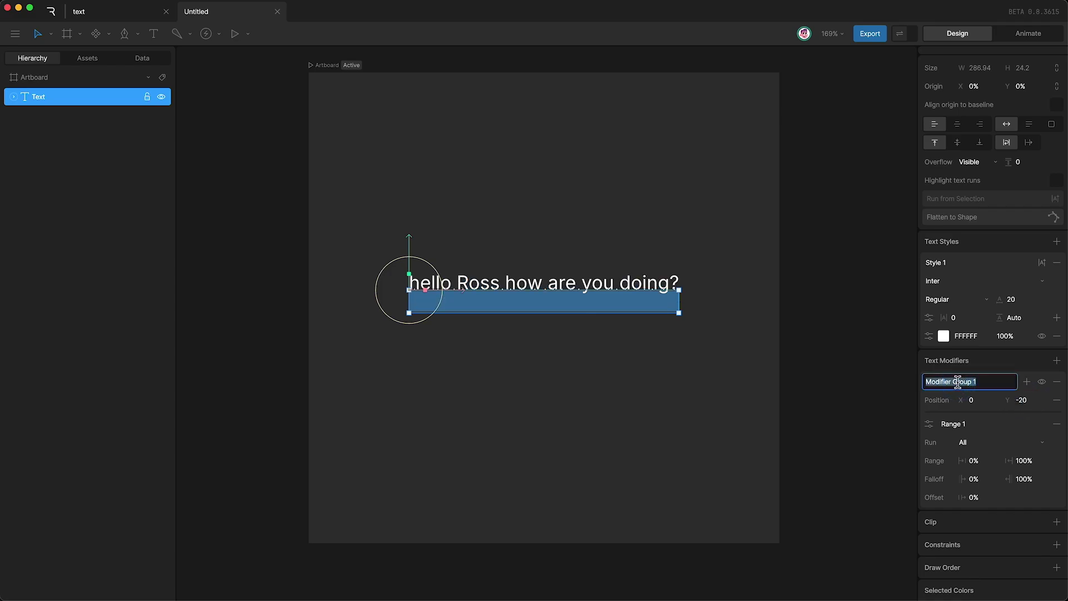
text(position modify)
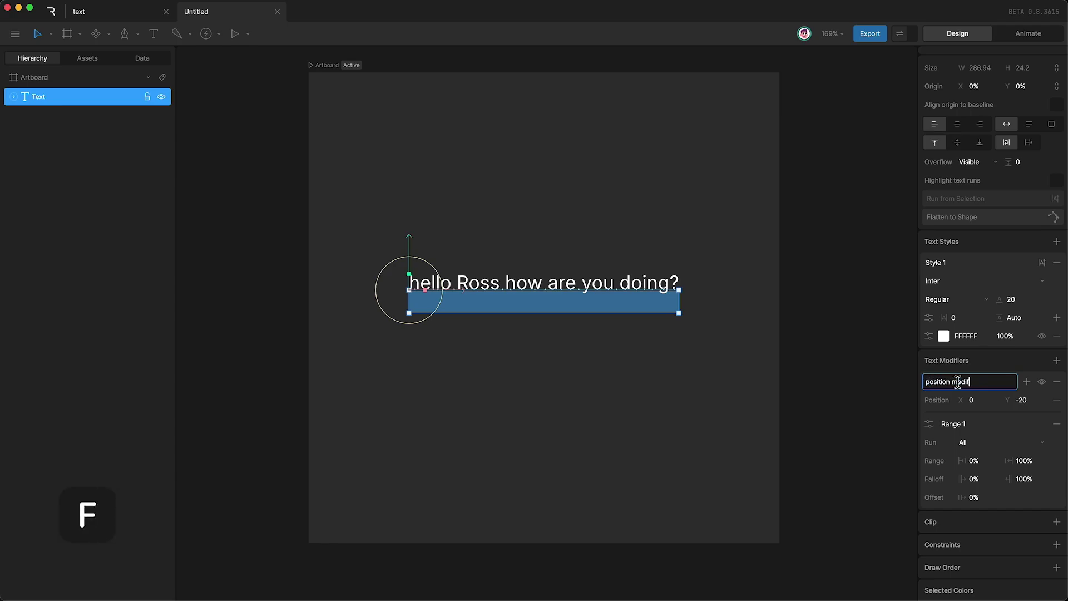
key(Return)
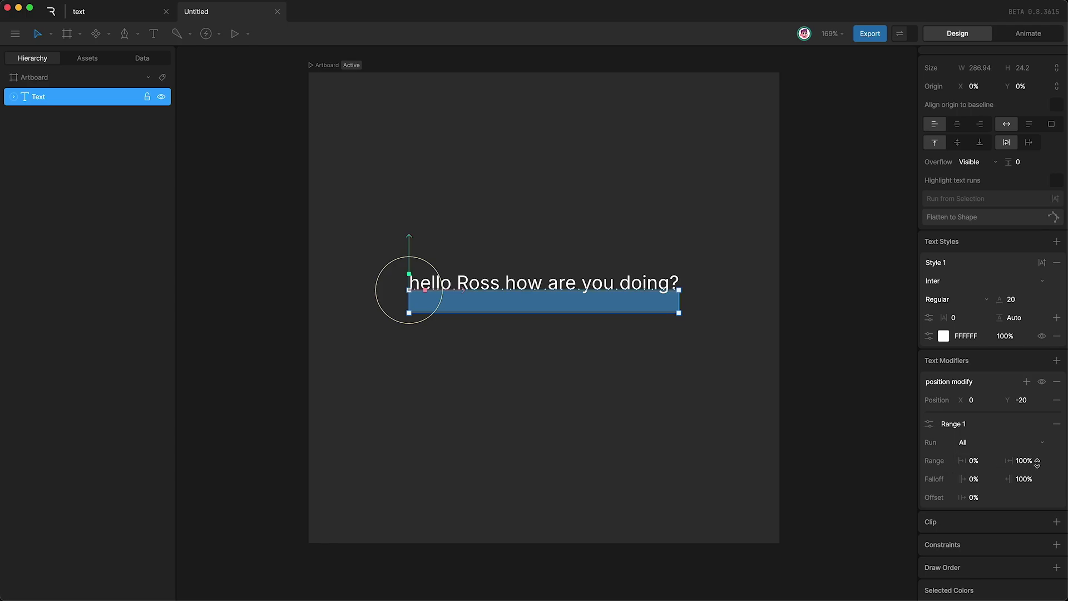
Step: Set Range 1 to start at 20% and end at 80%
click(967, 460)
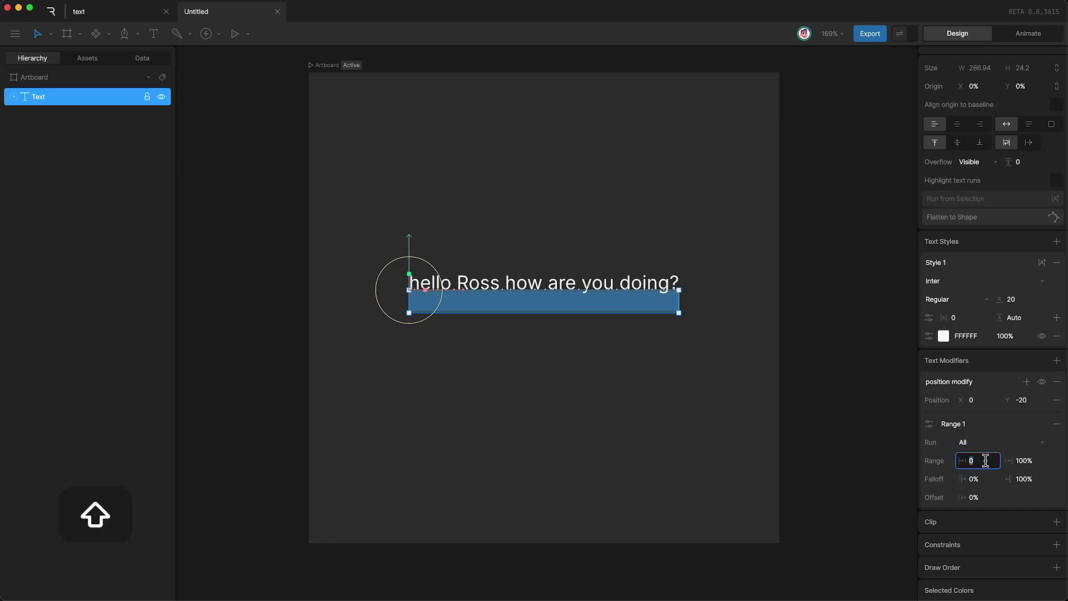
key(shift+Up)
key(shift+Up)
key(Return)
click(1024, 460)
key(shift+Down)
key(shift+Down)
key(Return)
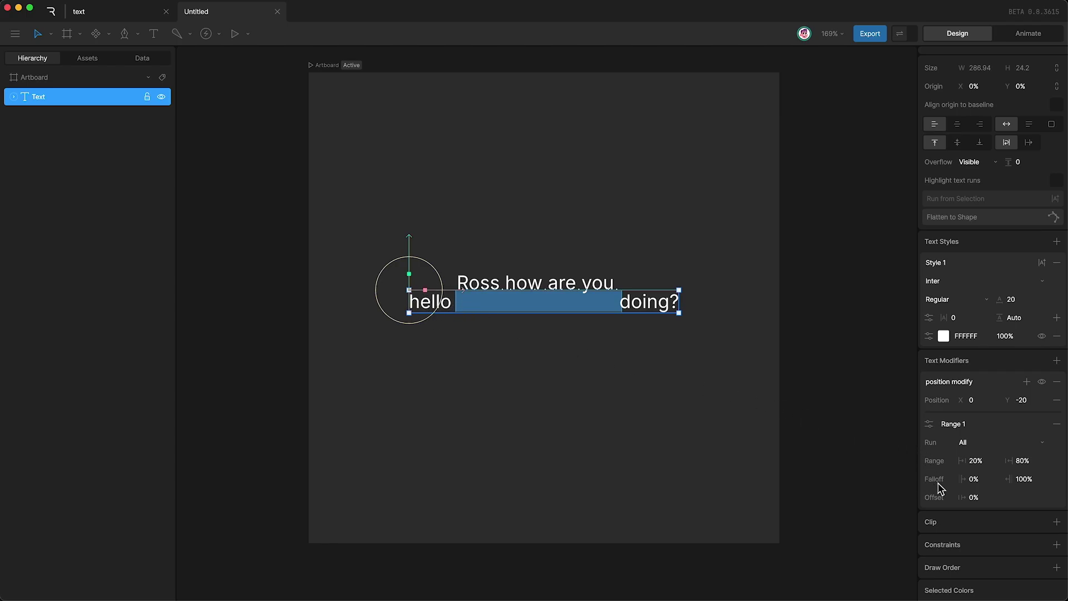
Step: Set the falloff to start at 40% and end at 60%
click(977, 478)
key(shift+Up)
key(shift+Up)
key(shift+Up)
key(shift+Up)
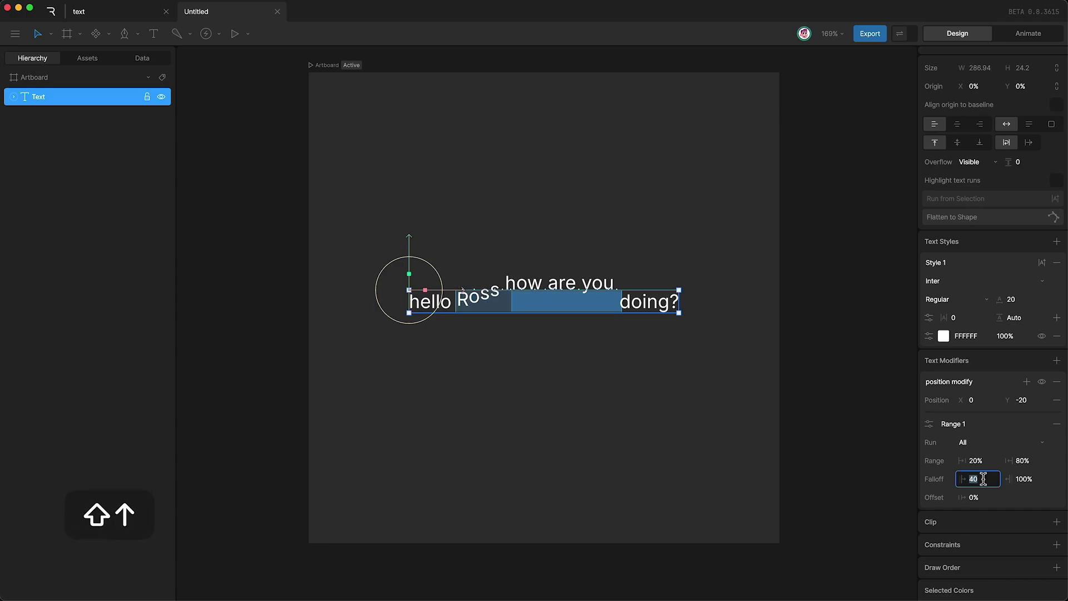
key(Return)
click(1026, 479)
key(shift+Down)
key(shift+Down)
key(shift+Down)
key(shift+Down)
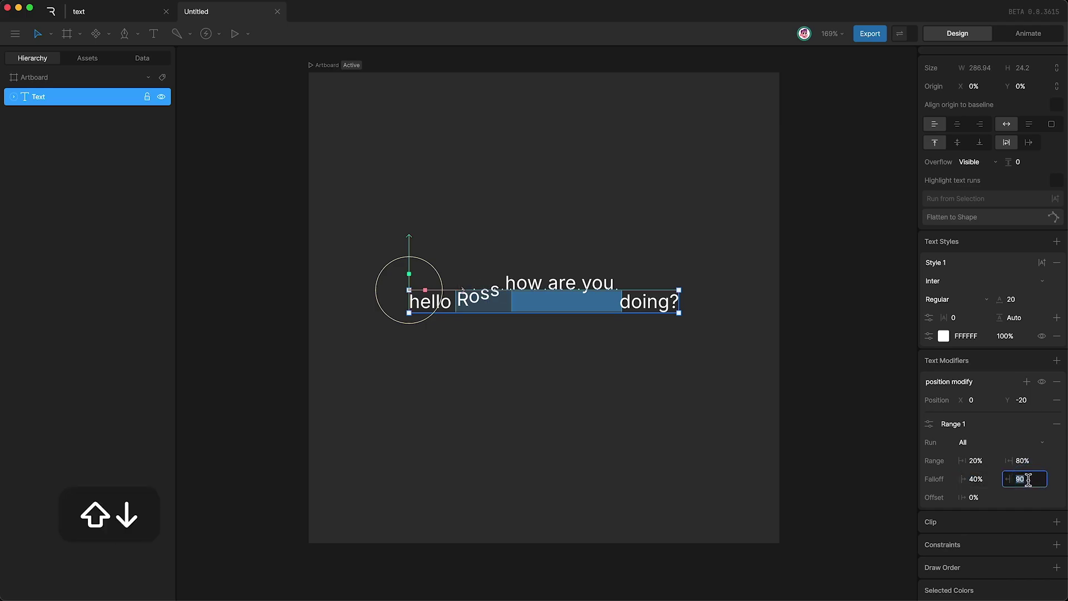
key(Return)
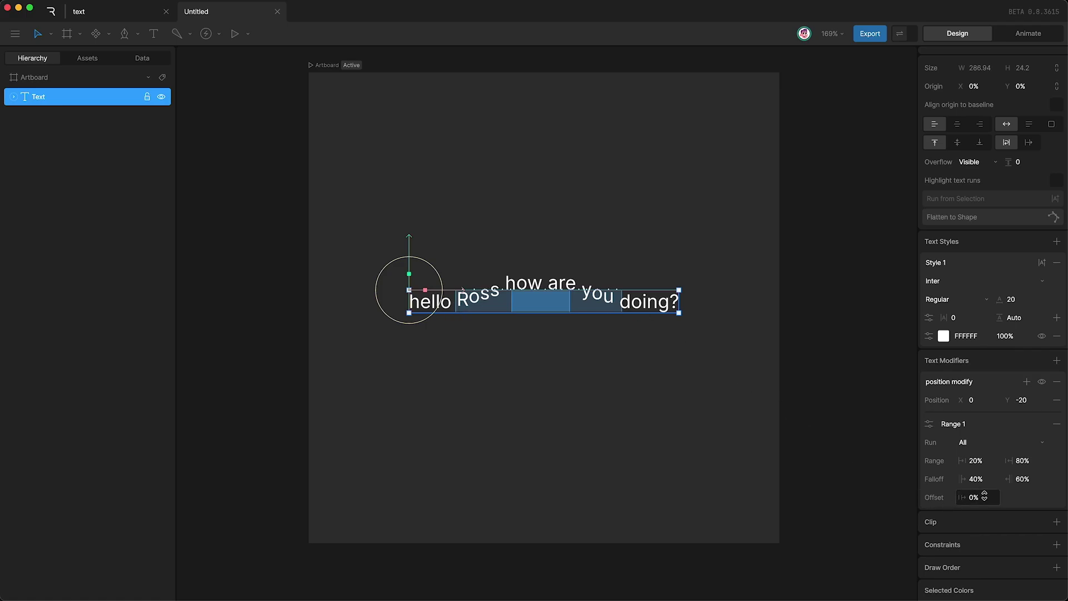
click(983, 499)
mouse_move(984, 498)
mouse_down()
mouse_move(982, 369)
mouse_move(966, 469)
mouse_move(990, 579)
mouse_move(980, 418)
mouse_move(990, 587)
mouse_move(989, 369)
mouse_move(1008, 589)
mouse_move(1002, 362)
mouse_move(1000, 579)
mouse_move(1009, 420)
mouse_move(984, 498)
mouse_up()
Step: Add an inverted Opacity property at 0% to the position modify group
click(1027, 382)
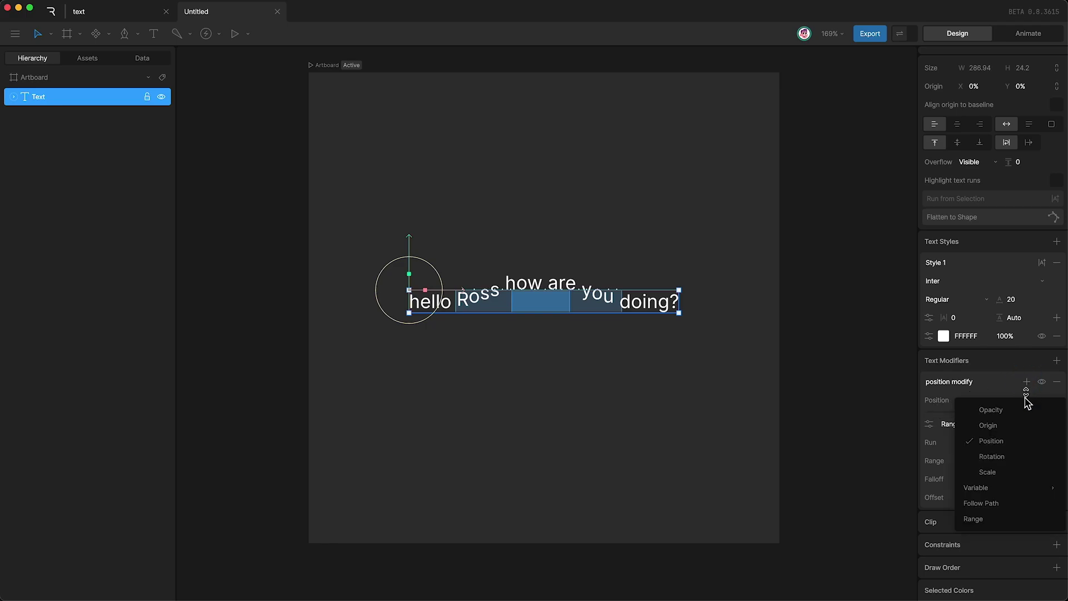
click(992, 411)
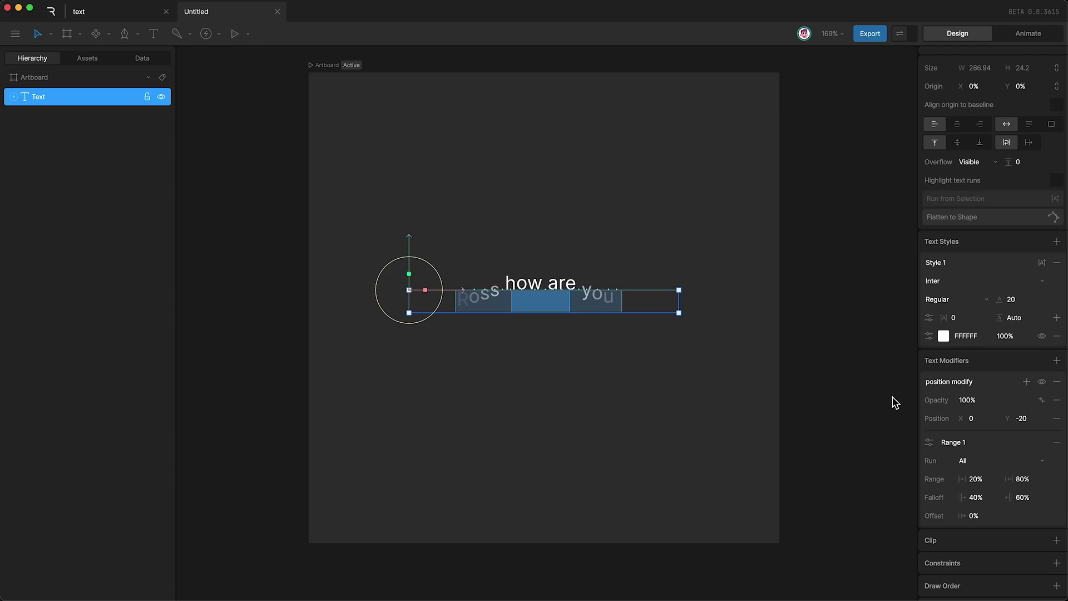
click(1042, 401)
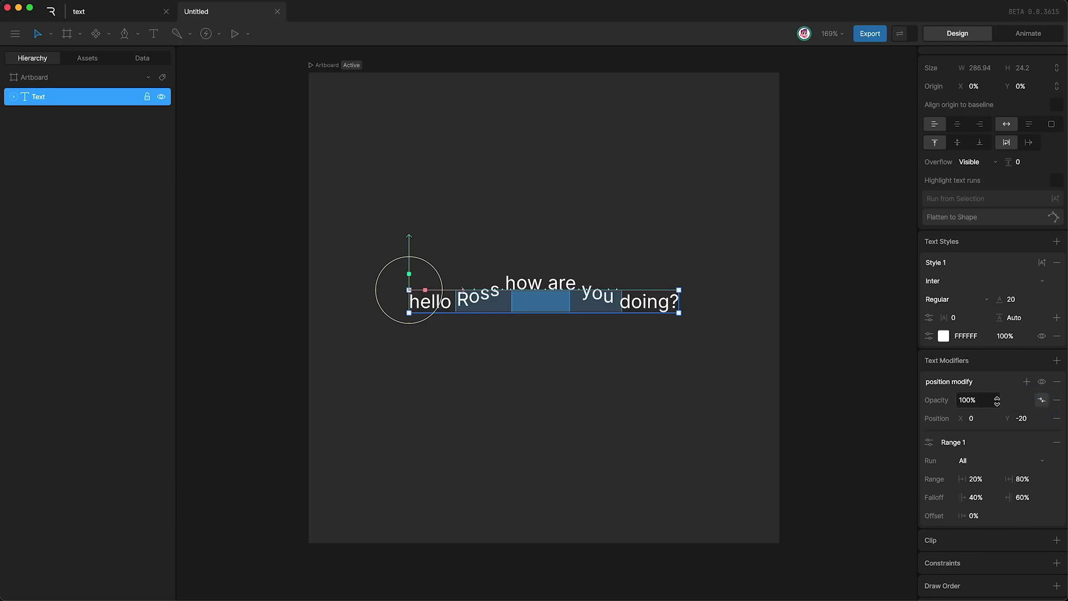
click(967, 399)
text(0)
key(Return)
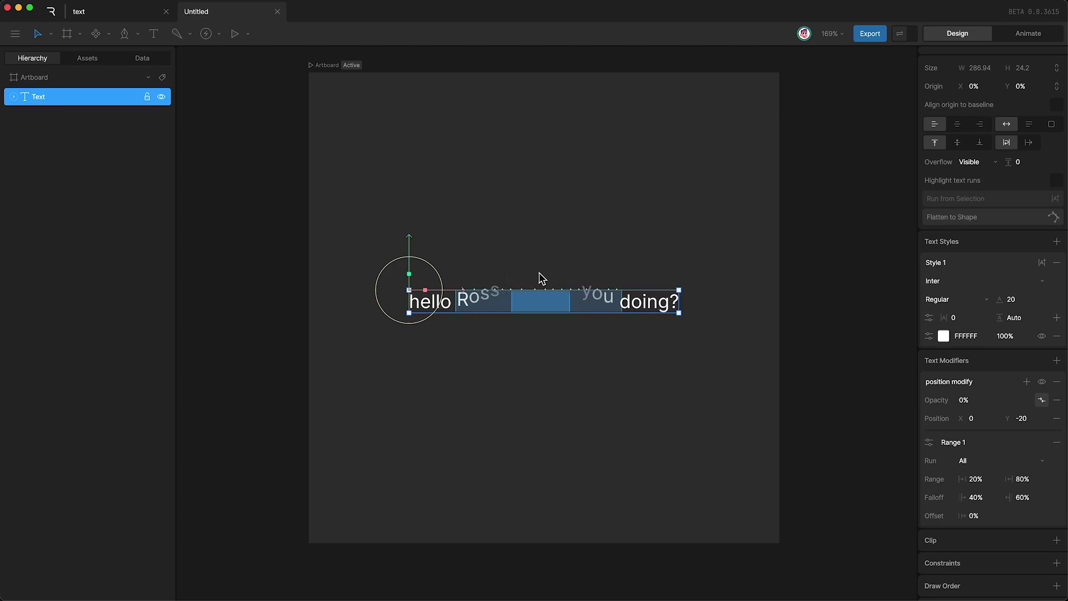
Step: Remove the Opacity property, then open Range 1's settings, keeping spaces included and mode Add
click(1056, 400)
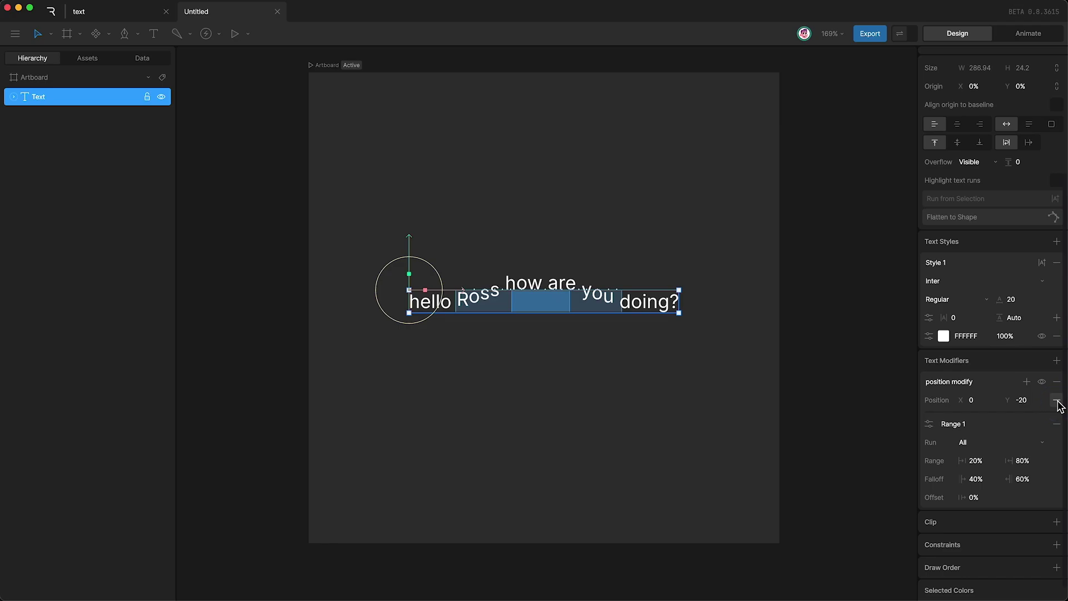
click(930, 425)
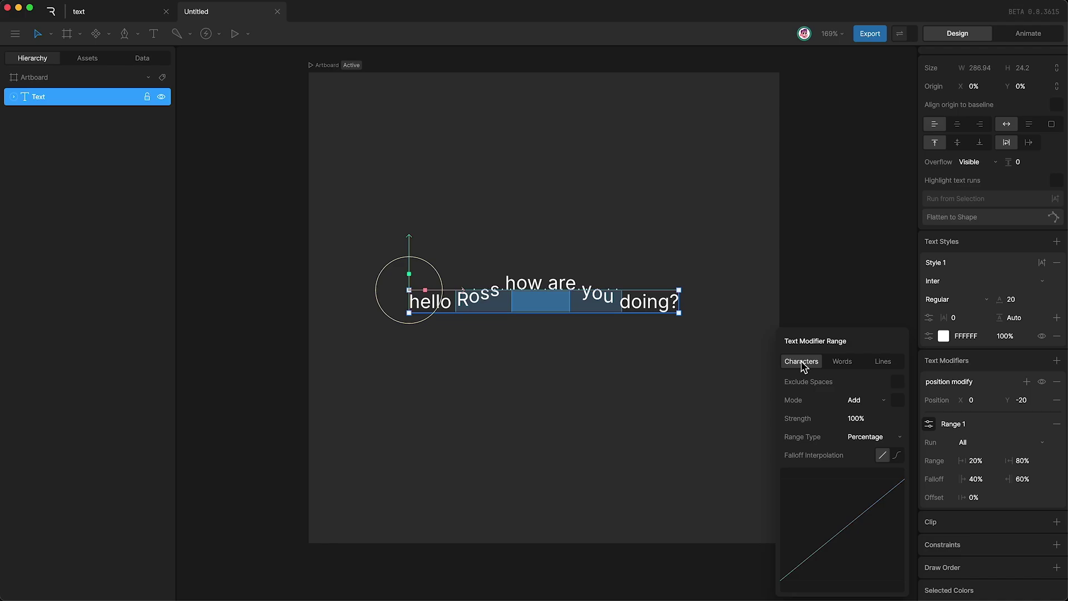
click(898, 383)
click(899, 383)
click(869, 405)
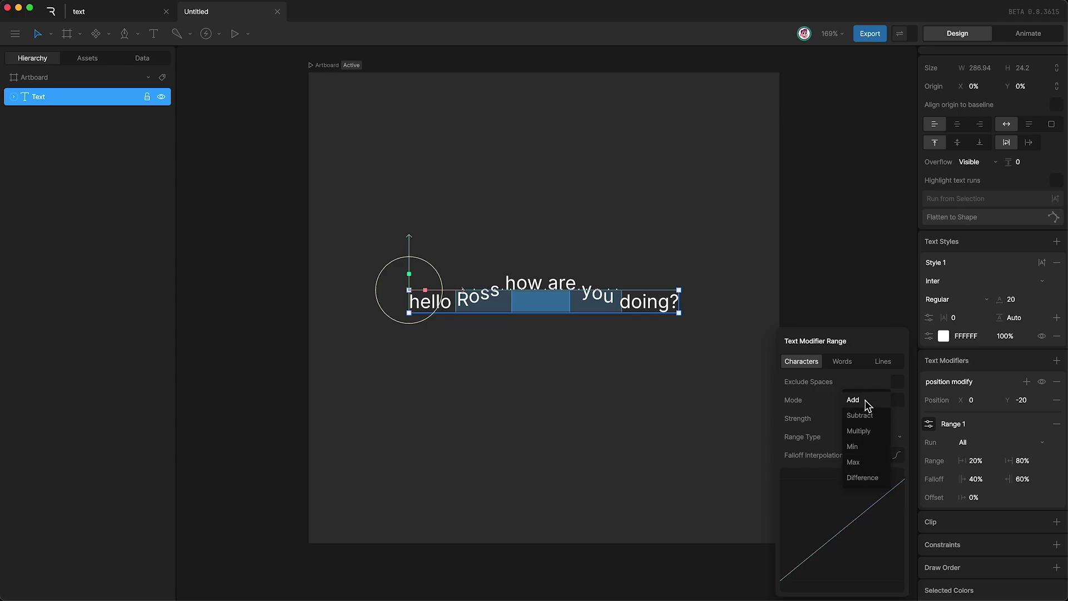
click(866, 405)
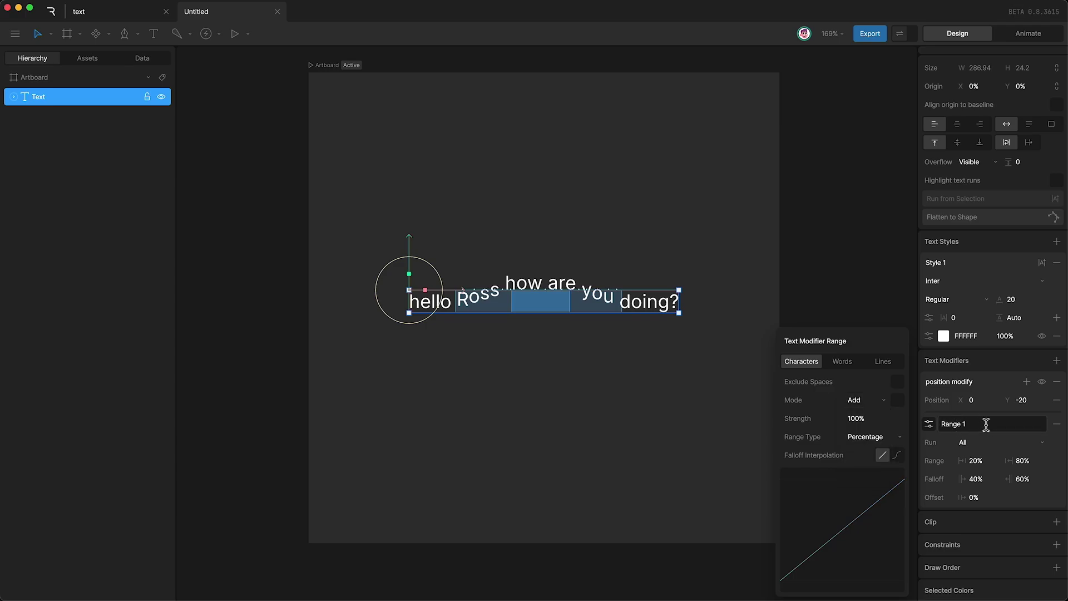
click(1027, 381)
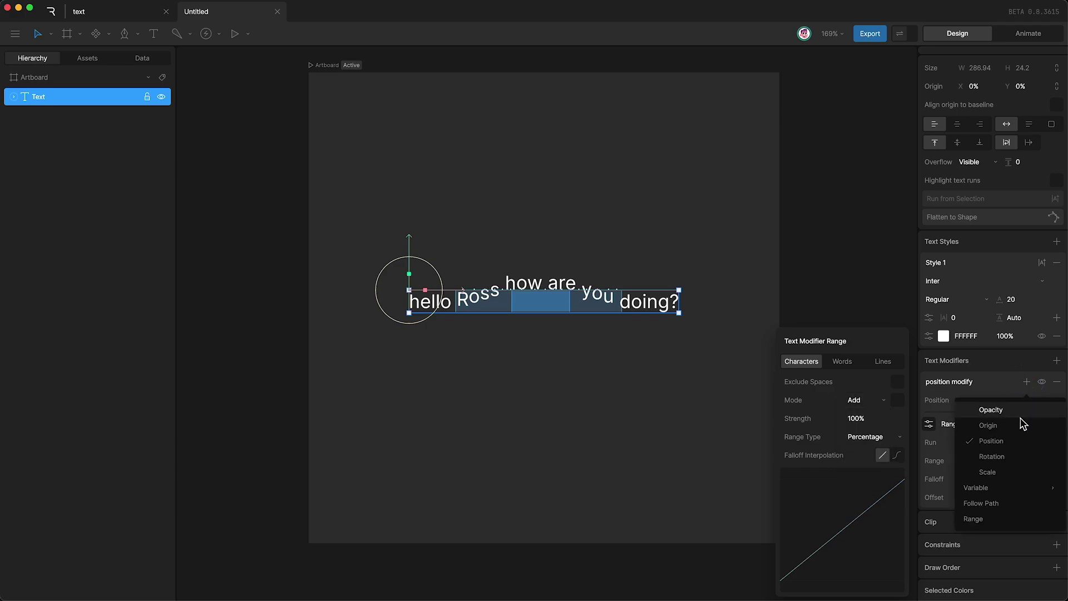
click(1003, 518)
scroll(999, 517, down, 3)
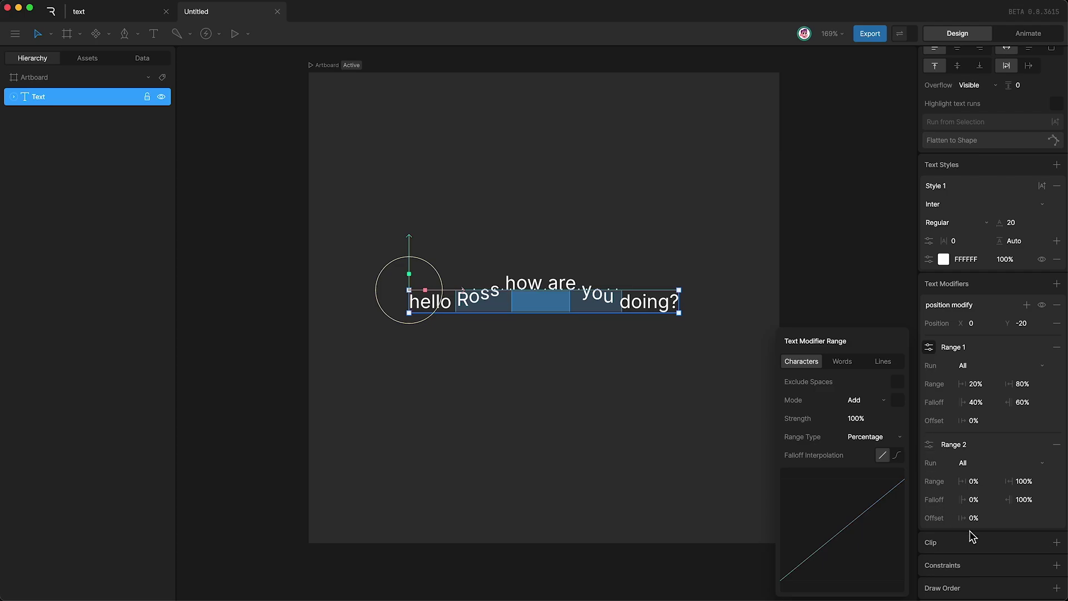
click(852, 401)
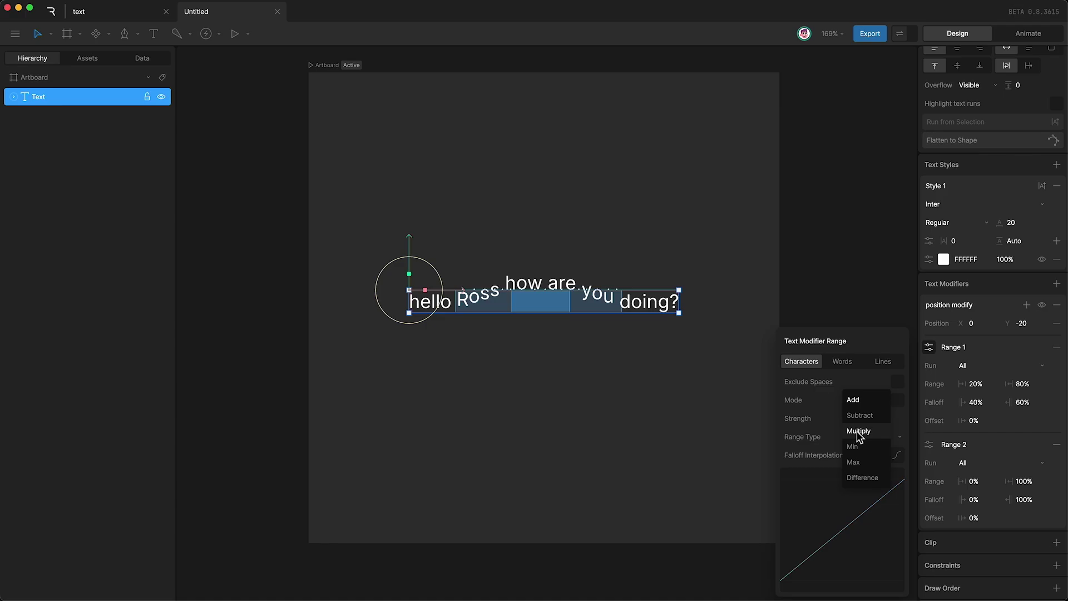
click(856, 399)
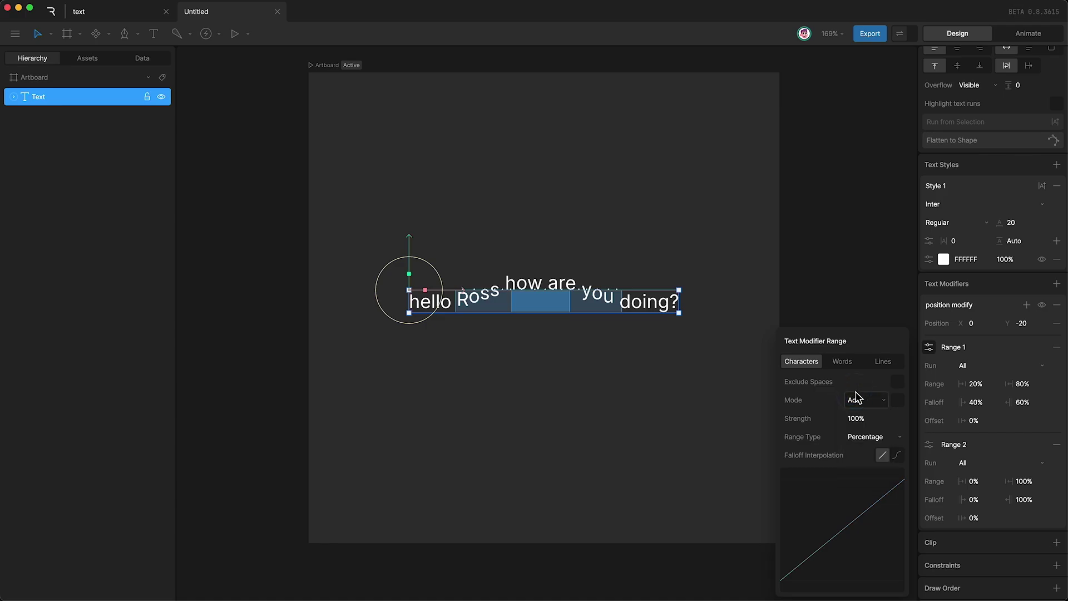
click(1056, 445)
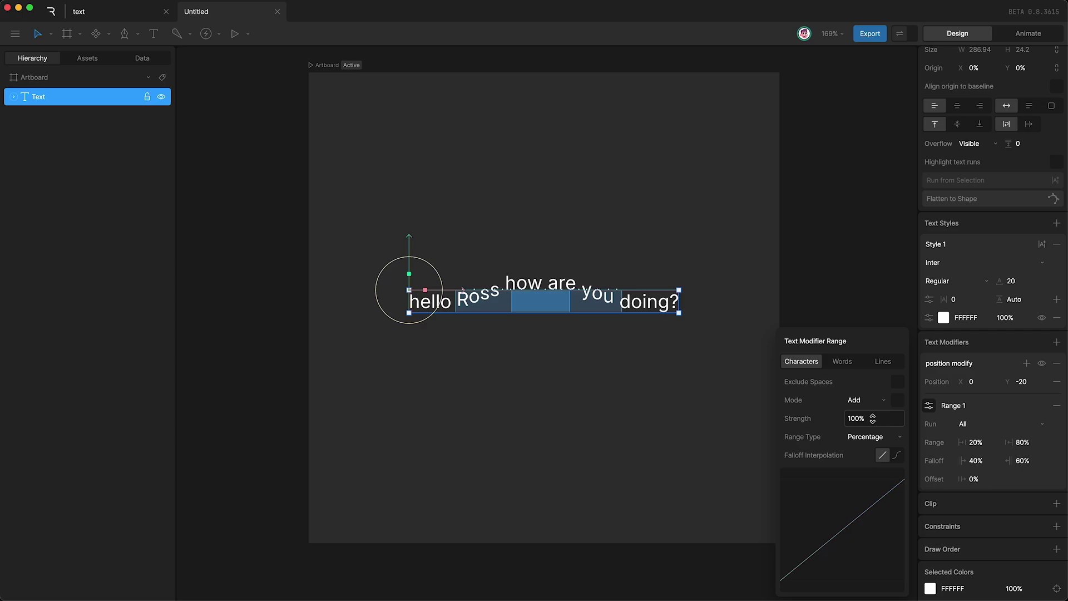
mouse_move(873, 418)
mouse_down()
mouse_move(822, 546)
mouse_move(896, 346)
mouse_move(799, 579)
mouse_move(936, 286)
mouse_move(865, 409)
mouse_up()
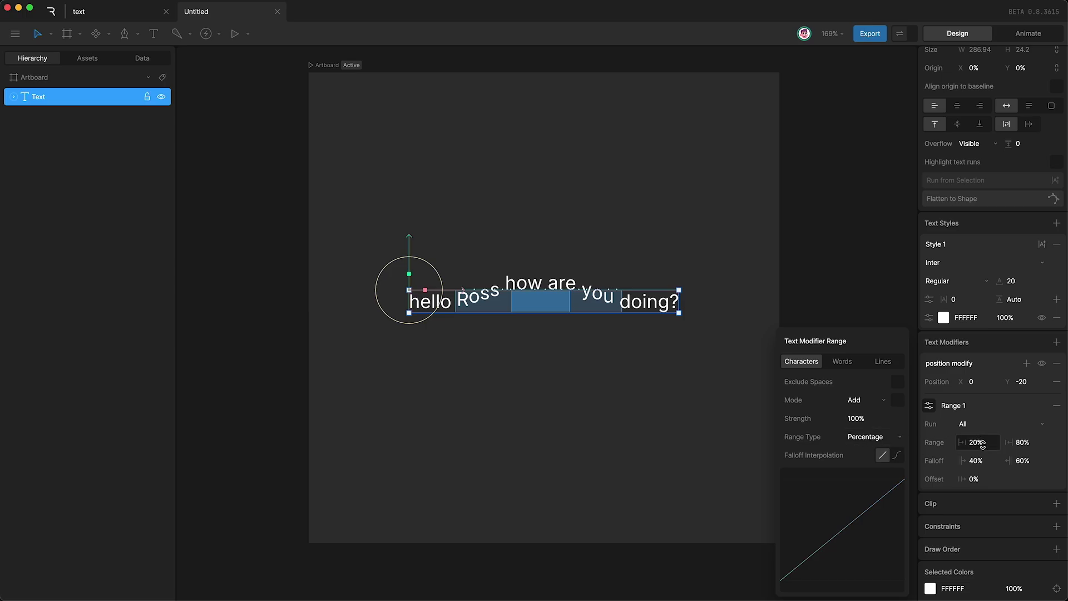
click(891, 439)
click(864, 455)
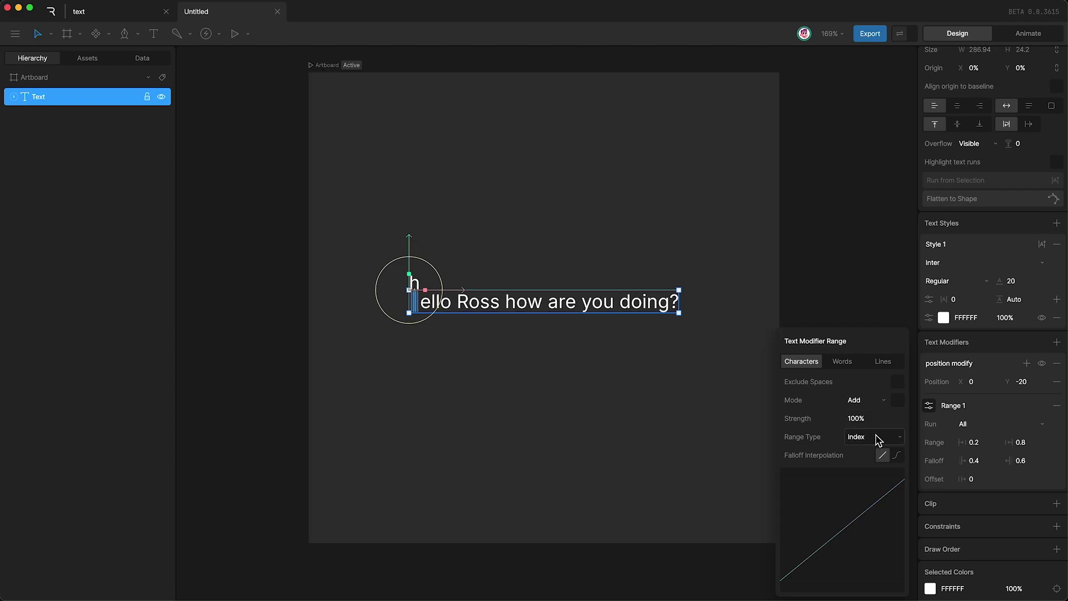
click(992, 443)
text(0)
key(Return)
click(1022, 443)
text(20)
key(Return)
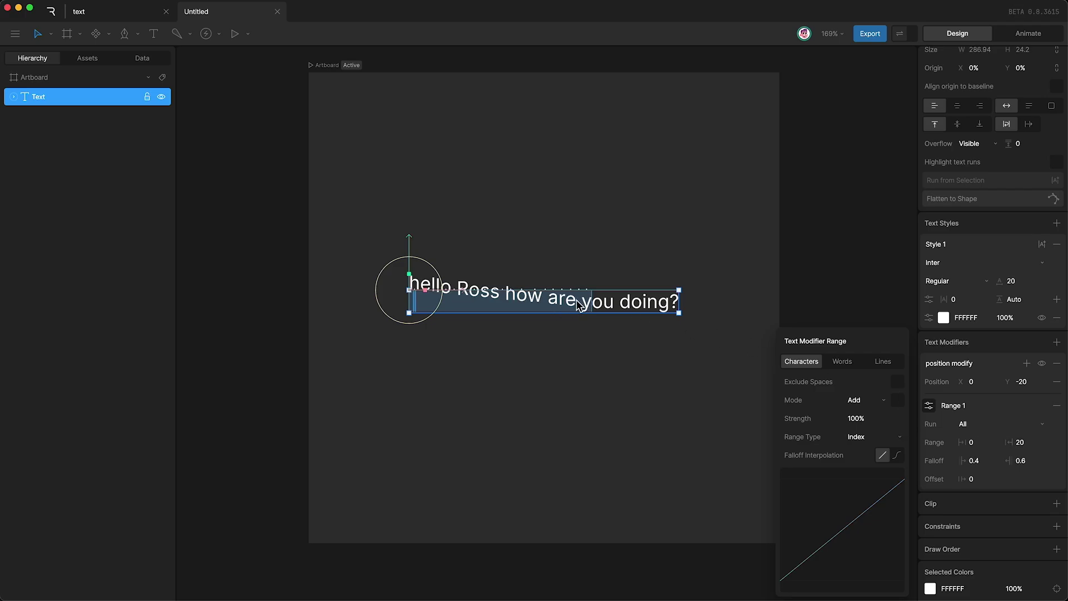
click(878, 438)
click(866, 437)
click(976, 441)
text(20)
key(Tab)
text(80)
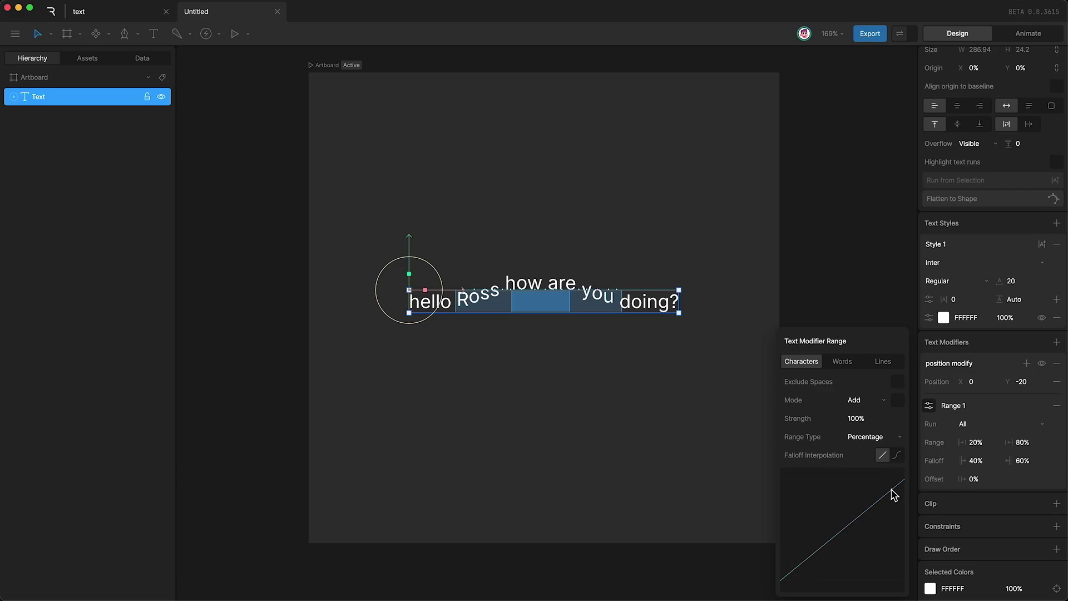
Step: Switch Range 1's falloff to curved interpolation and pull its lower handle up-left
click(897, 455)
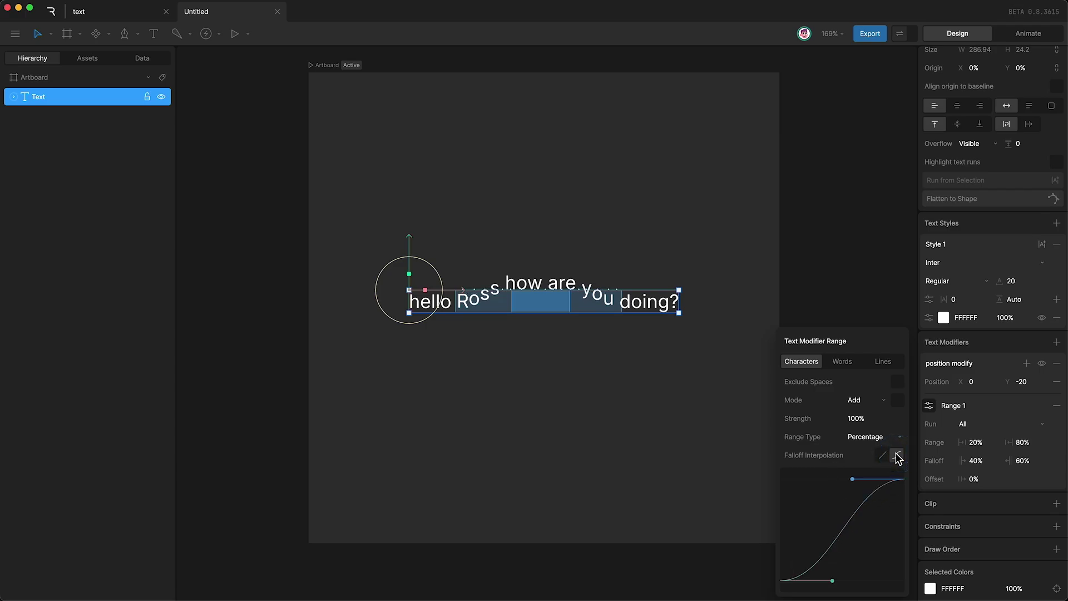
drag(833, 580, 786, 500)
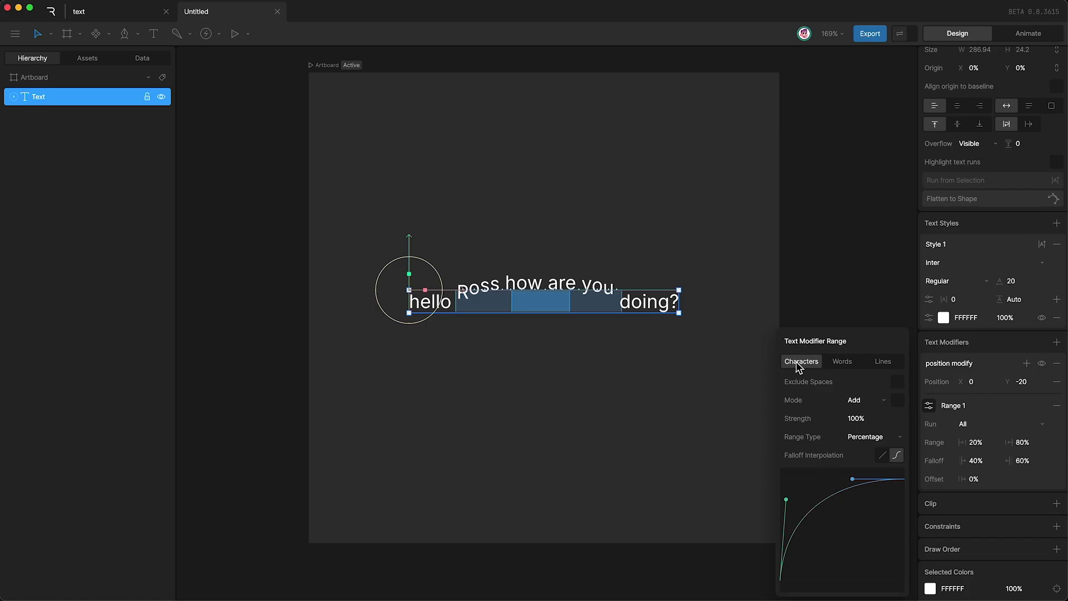
Step: Try Words and Lines units with offsets 39%, 27% and -49%, then return to Characters
click(843, 364)
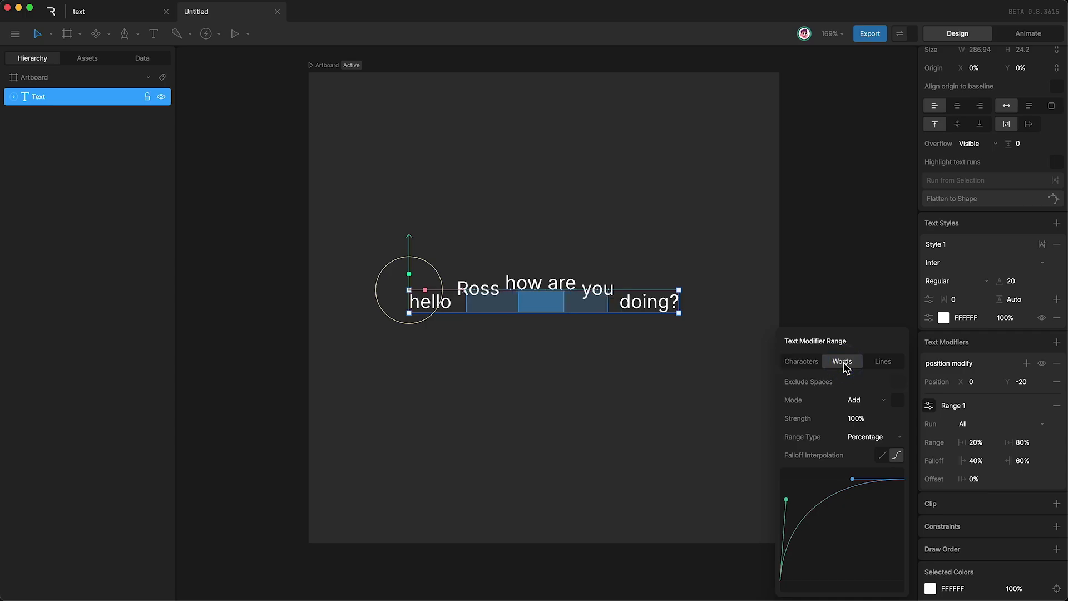
drag(984, 479, 873, 584)
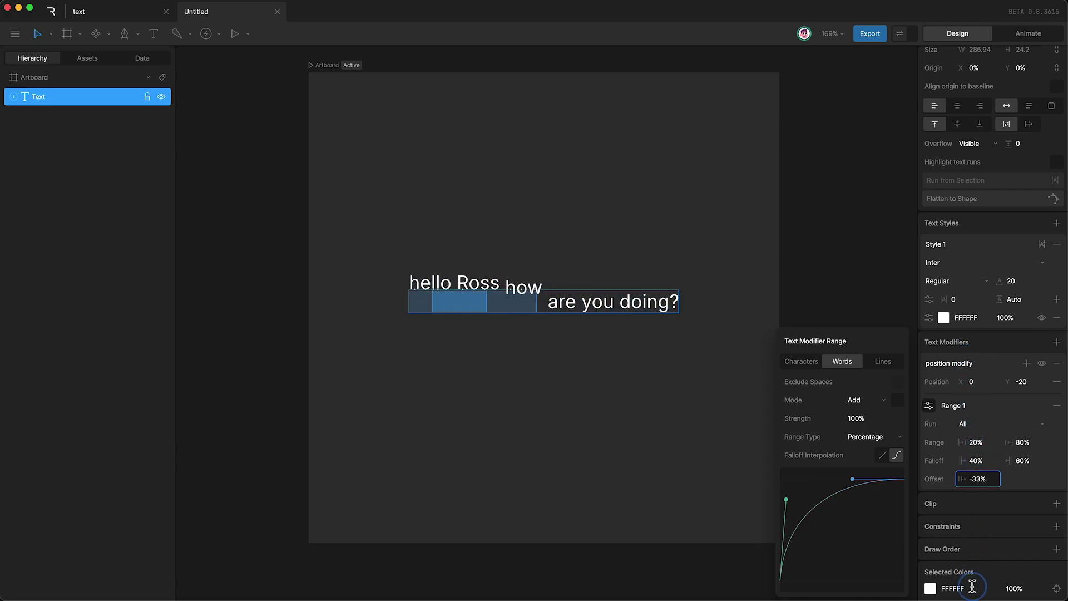
click(882, 362)
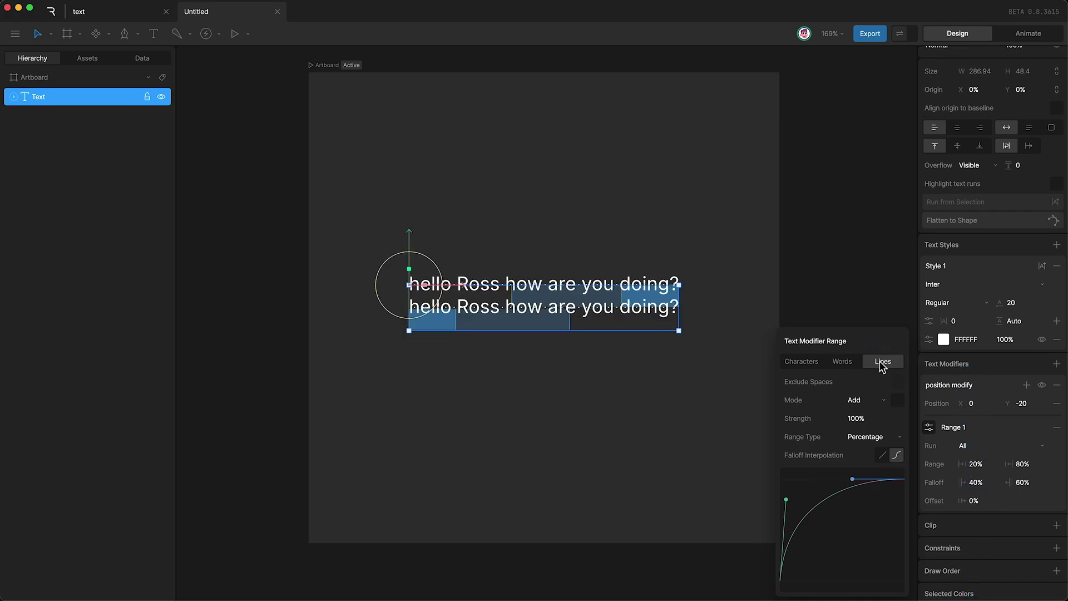
click(977, 500)
text(27)
click(983, 415)
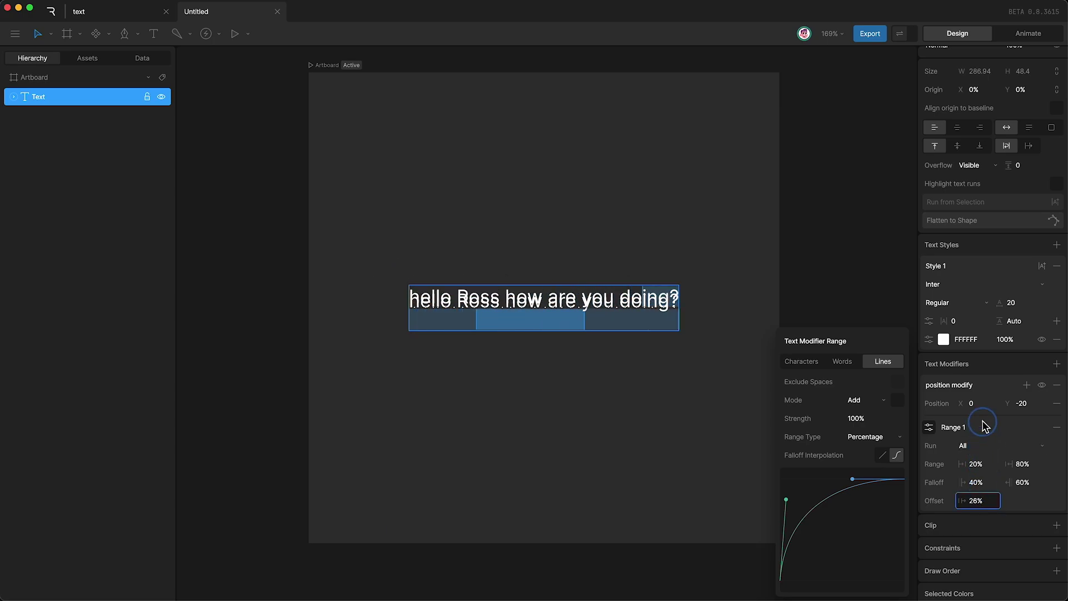
drag(962, 500, 934, 579)
click(814, 363)
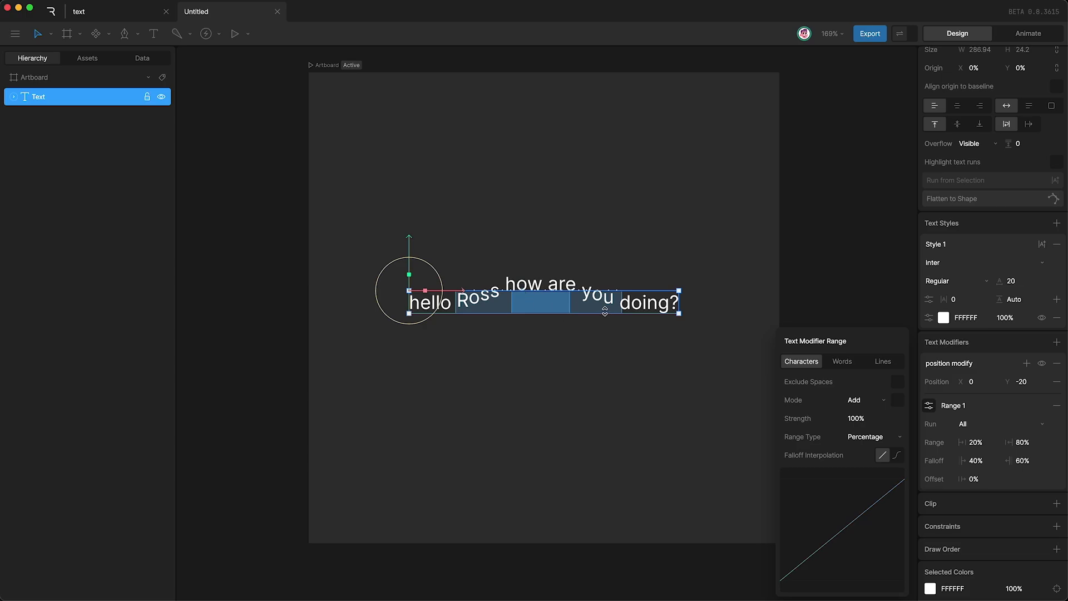
Step: Close Range 1's settings, toggle the modifier's visibility off and on, and keep Run on All
click(929, 406)
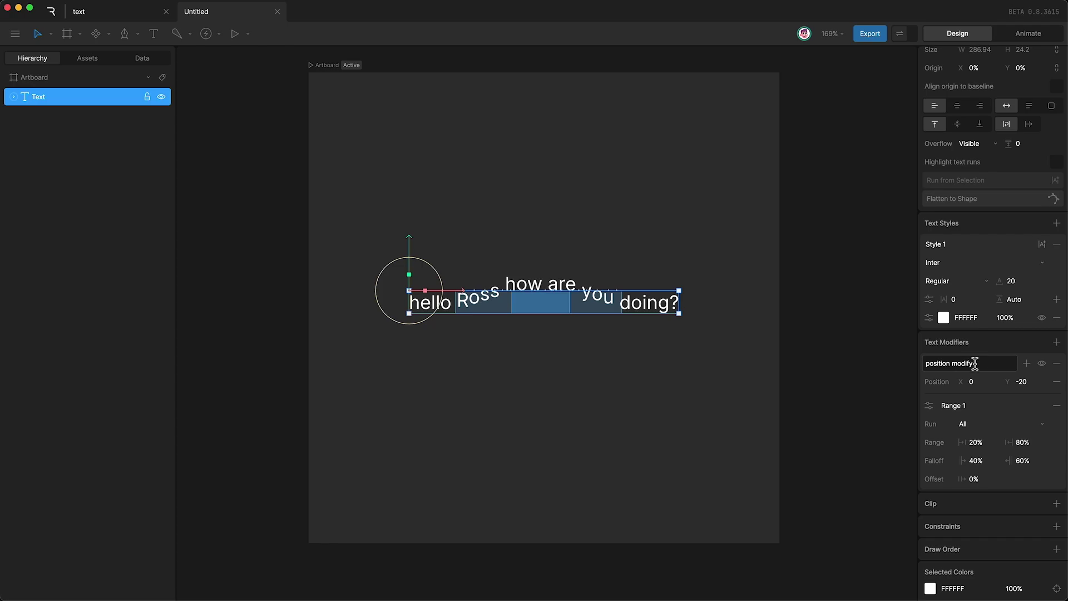
click(1042, 365)
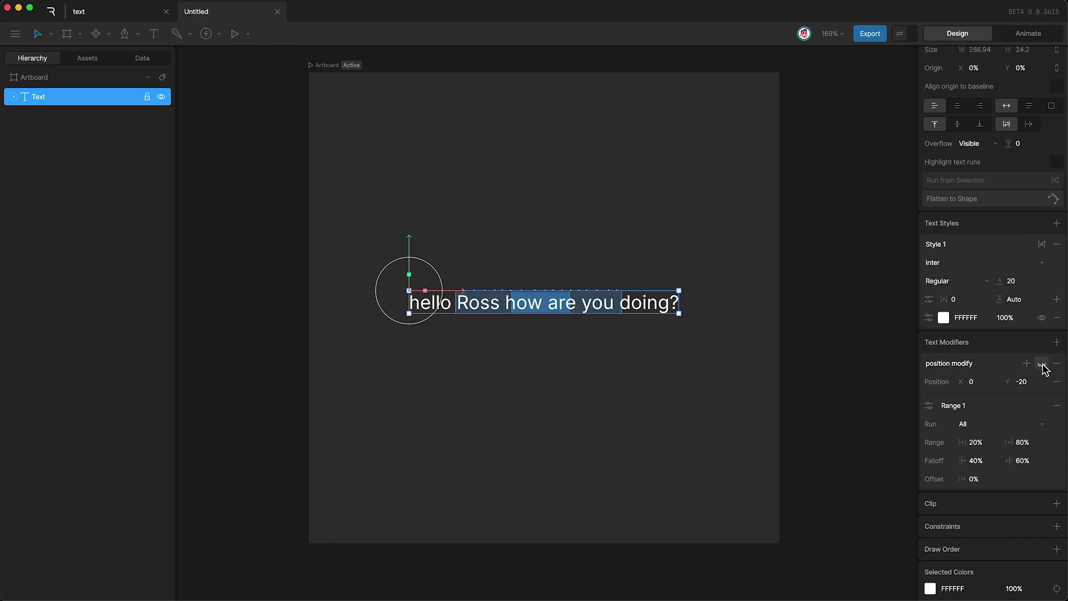
click(1042, 364)
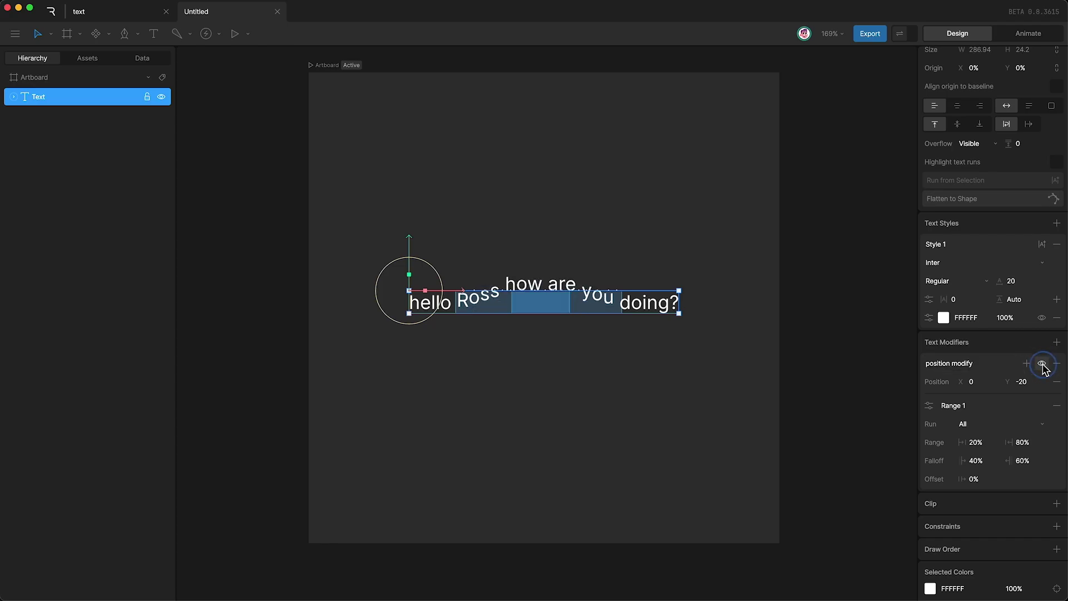
click(979, 430)
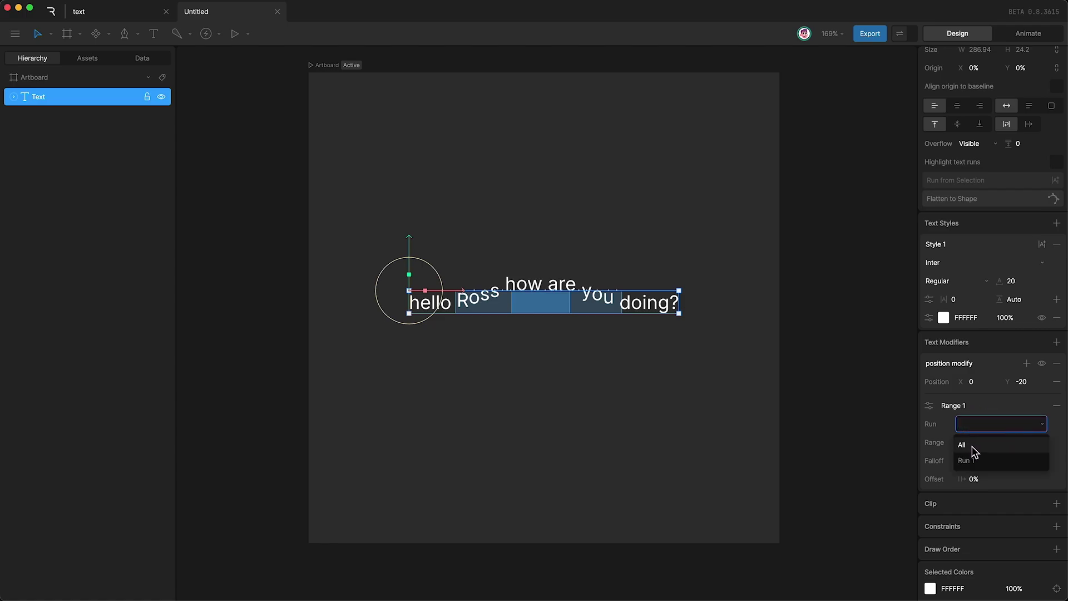
click(974, 451)
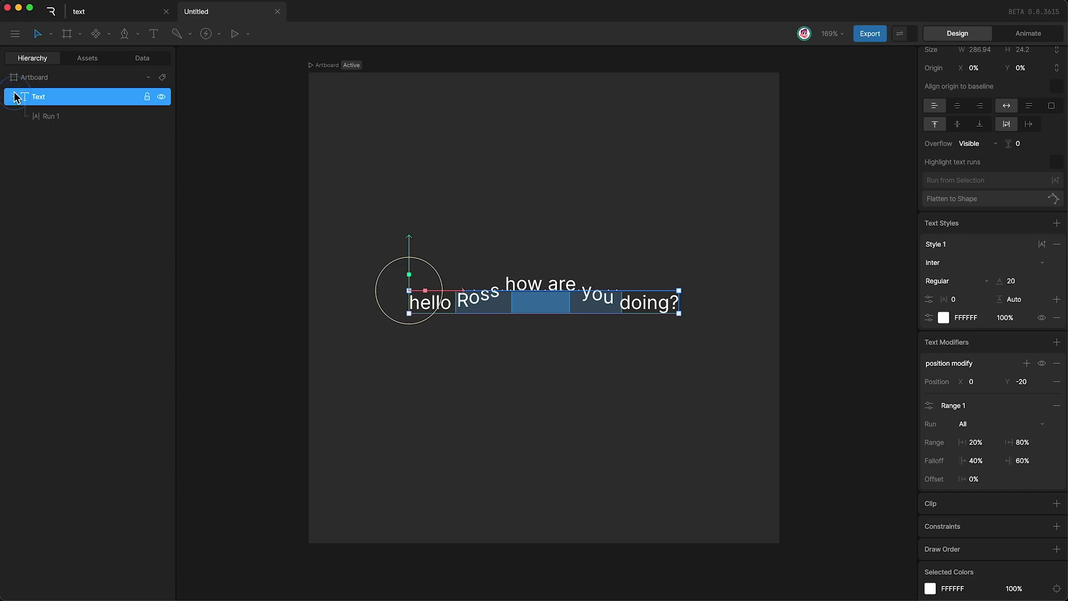
Step: Split the letters 'ss' of Ross into their own text run
click(52, 117)
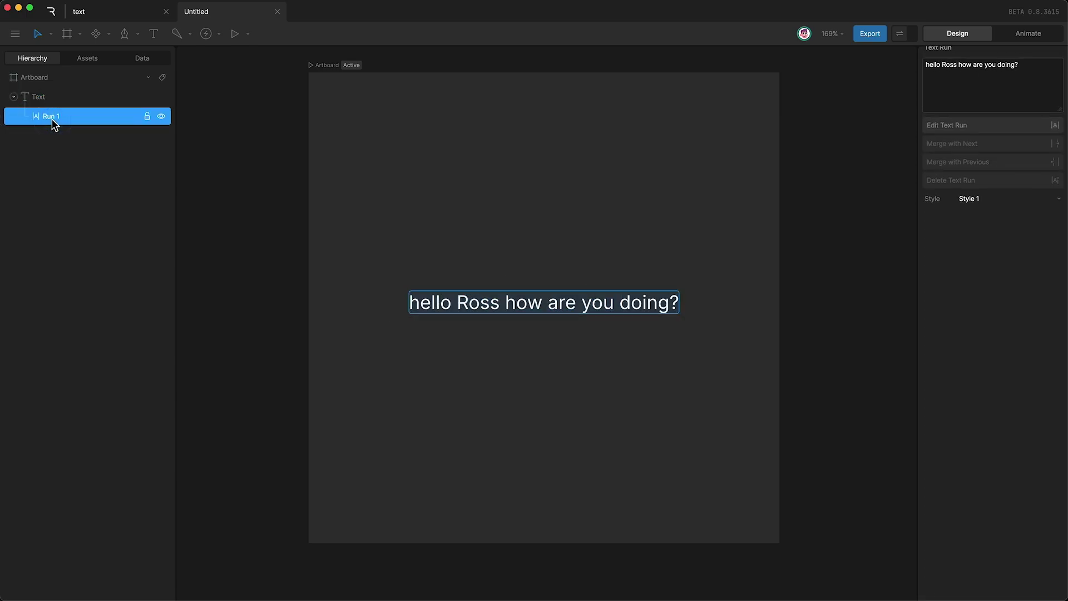
double_click(471, 312)
click(500, 303)
key(shift+Left)
key(shift+Left)
key(shift+Left)
key(shift+Left)
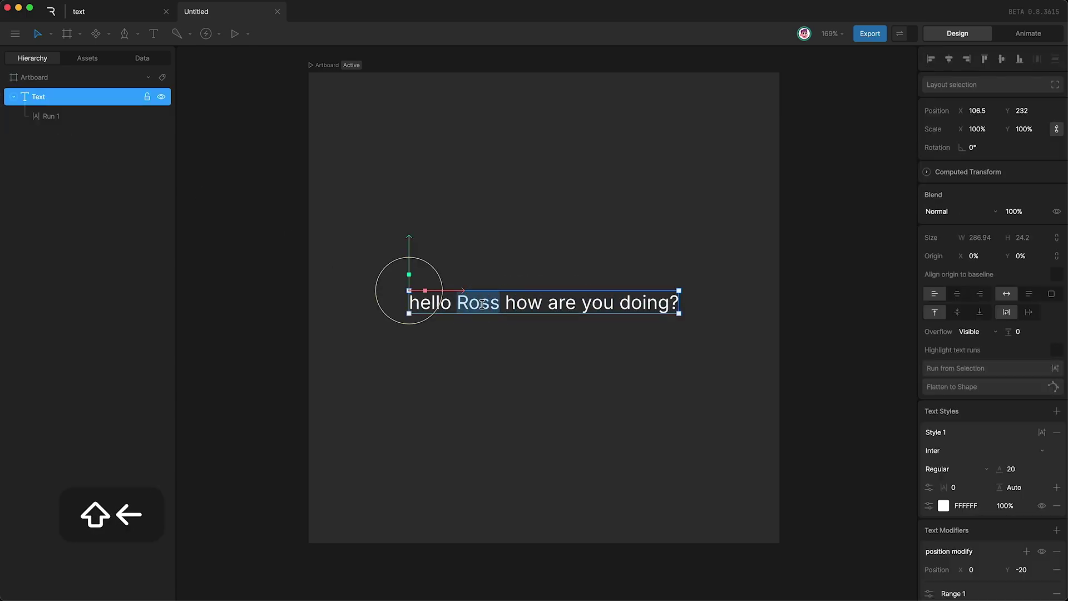
click(956, 370)
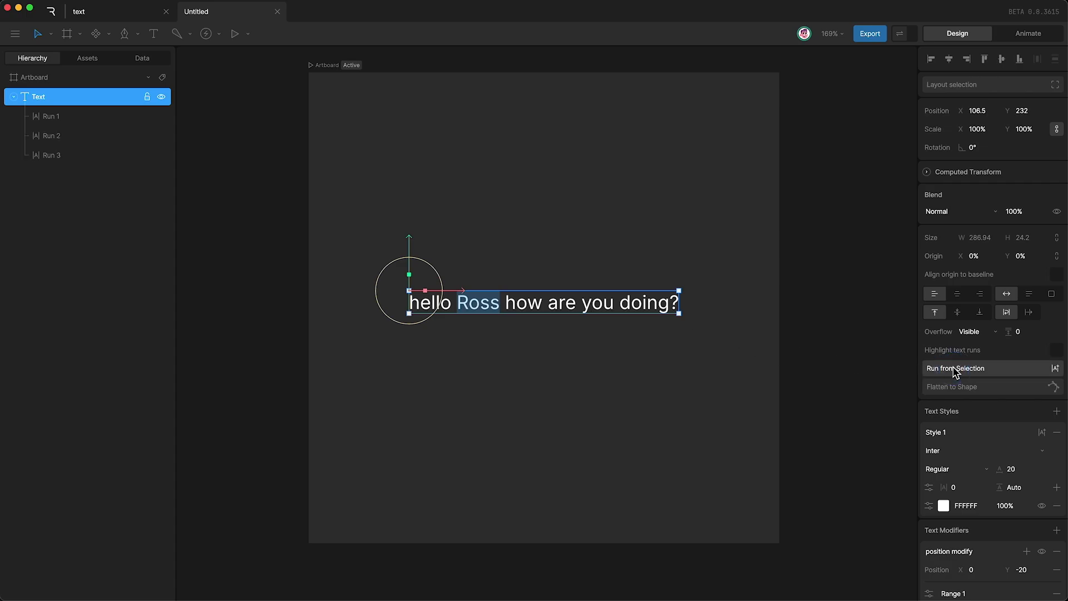
Step: Inspect Run 1, Run 2 and Run 3, then reselect the whole text layer
click(68, 118)
click(68, 137)
click(68, 155)
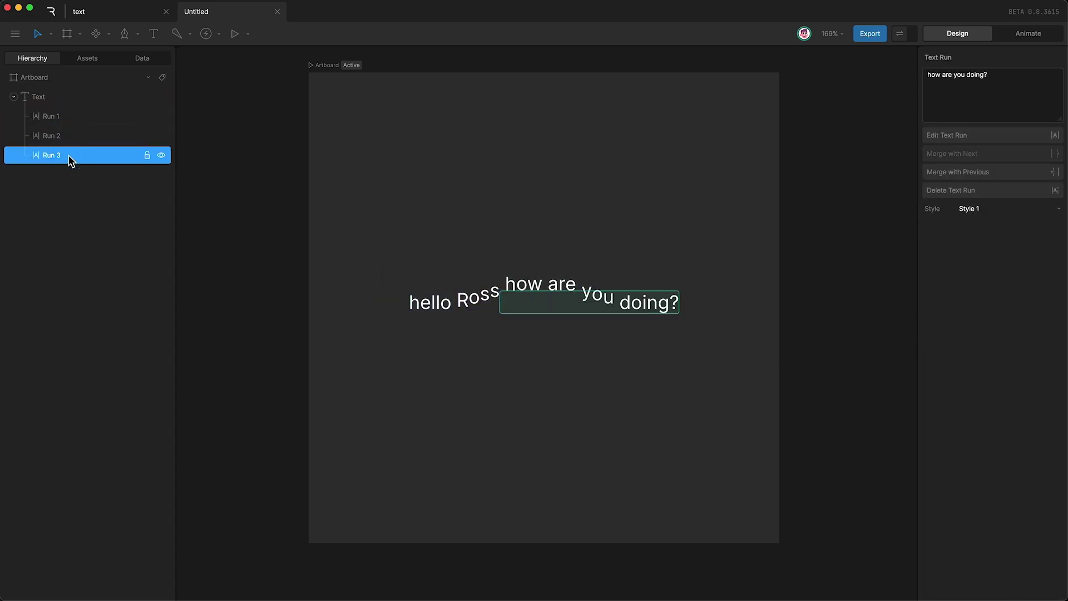
click(69, 96)
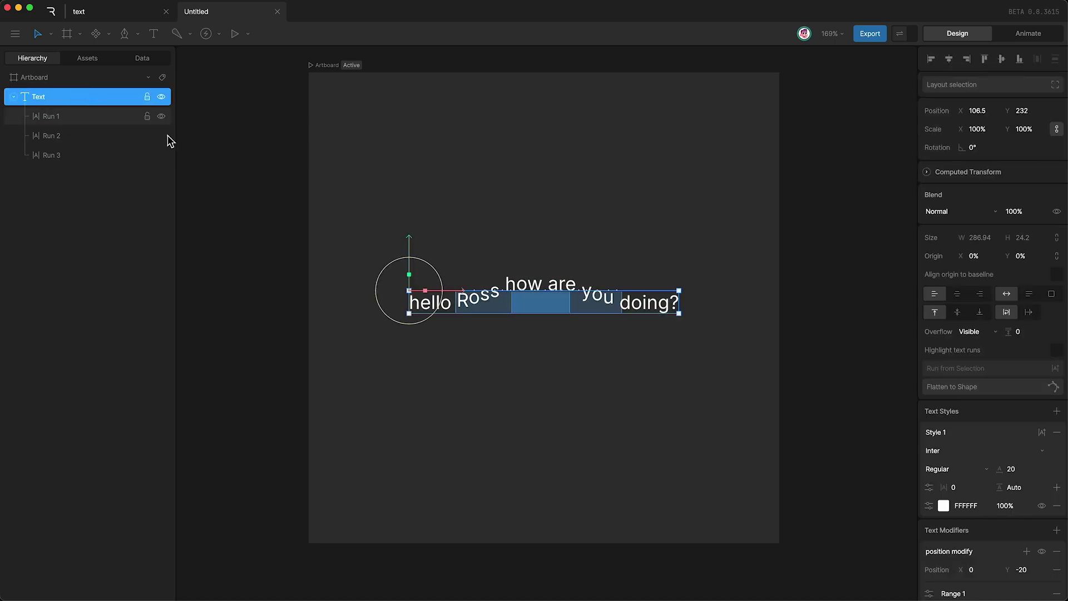
scroll(966, 565, down, 5)
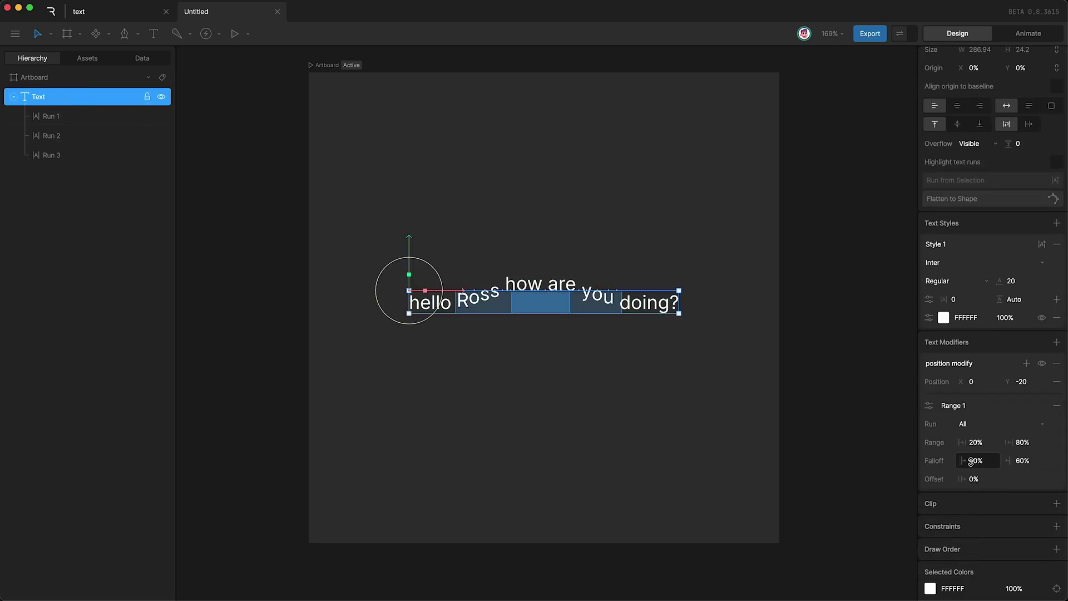
Step: Limit Range 1 to Run 2 and nudge its offset to shift the raised letters
click(975, 424)
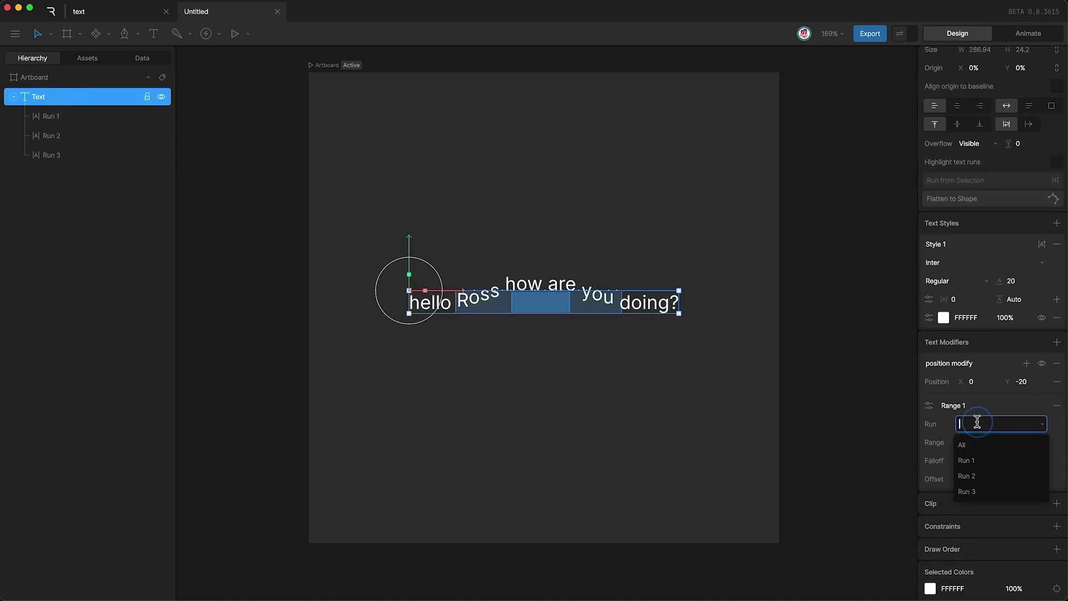
click(968, 476)
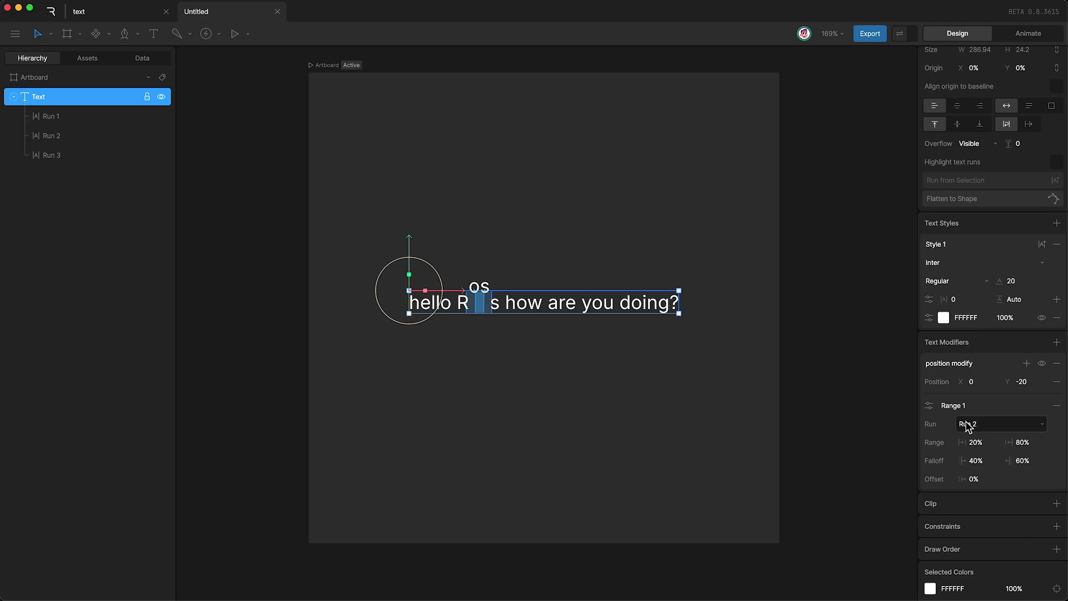
click(973, 480)
mouse_move(973, 480)
mouse_down()
mouse_move(985, 298)
mouse_move(997, 482)
mouse_move(986, 593)
mouse_move(987, 314)
mouse_move(1002, 420)
mouse_move(991, 559)
mouse_move(979, 479)
mouse_up()
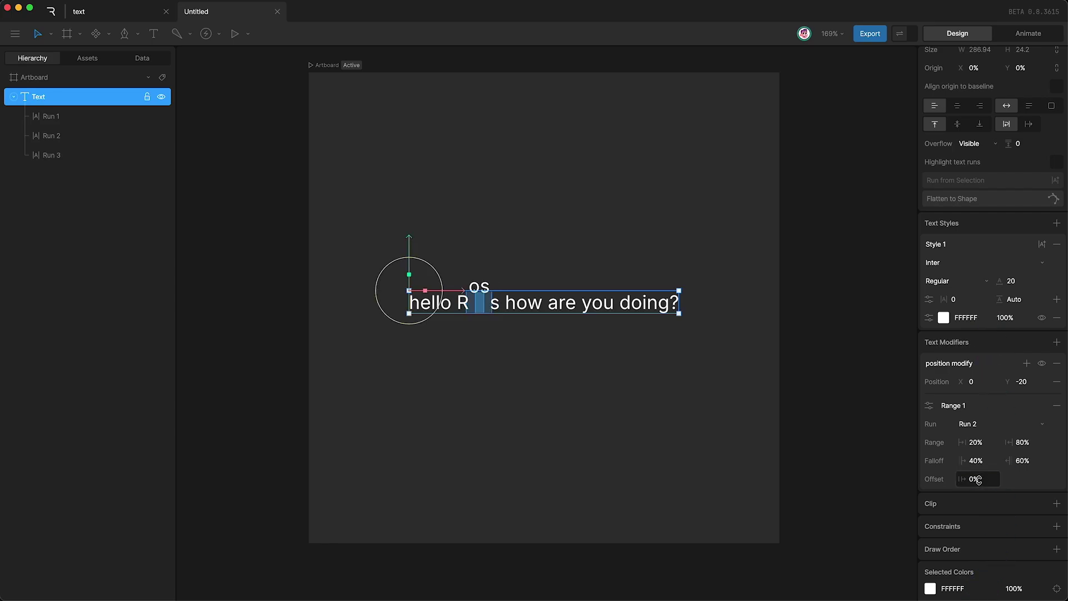
Step: Set the modifier's Run back to All and uncheck Text Modifier Range in the zoom menu
click(999, 423)
click(982, 450)
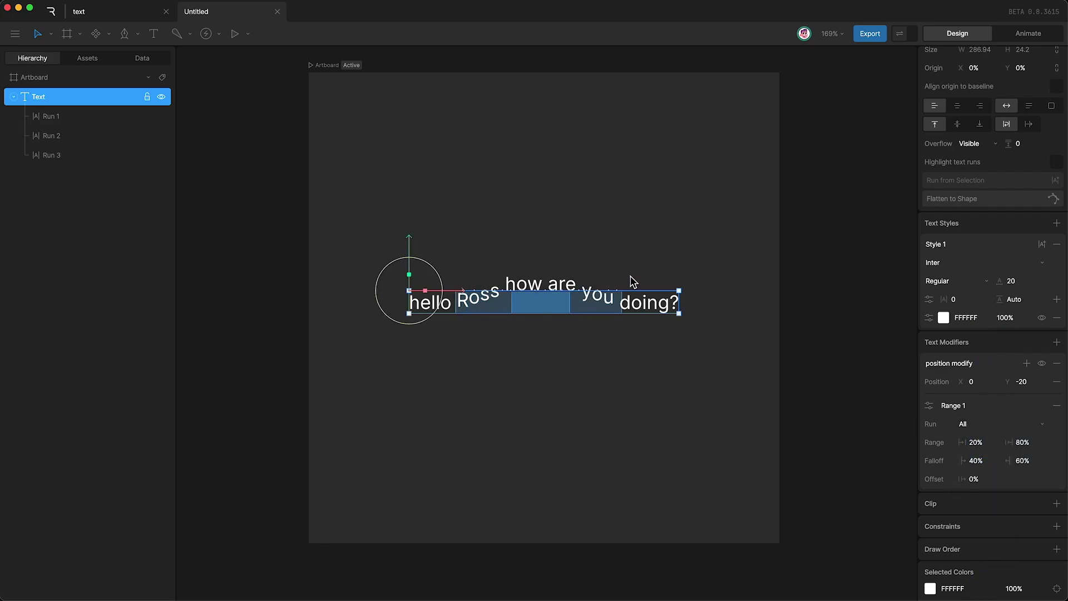
click(831, 34)
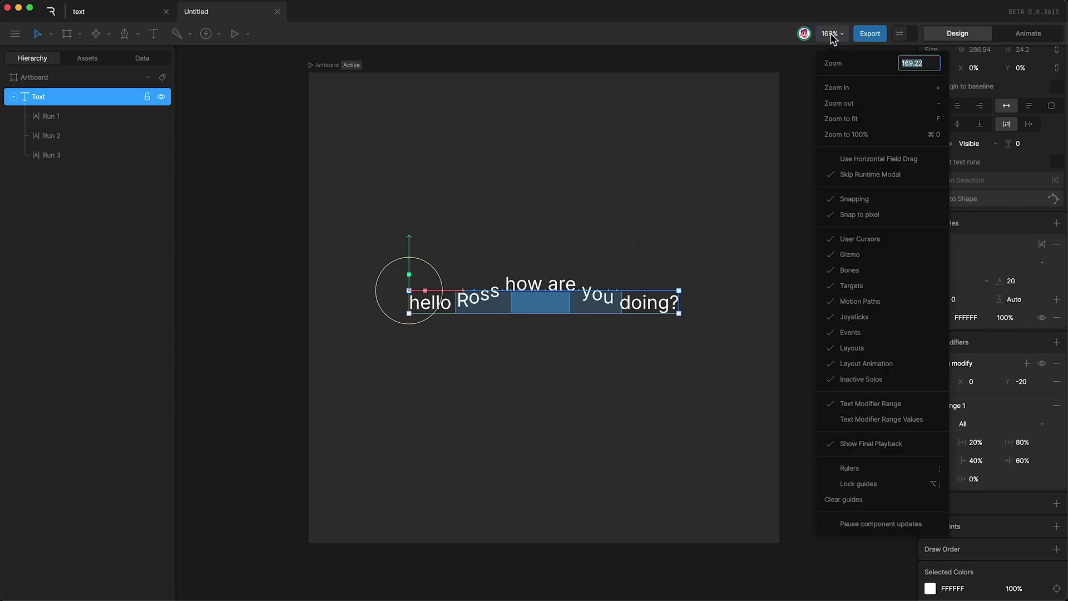
click(854, 405)
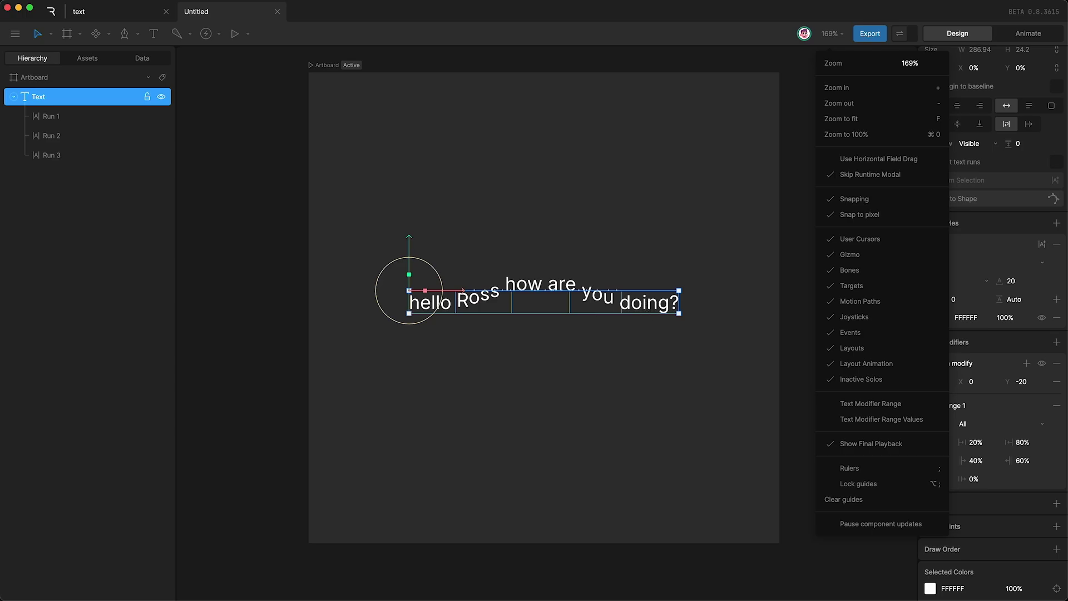
Step: Switch to Animate mode to show Timeline 1 with the Range 1 Offset keyframes
key(Tab)
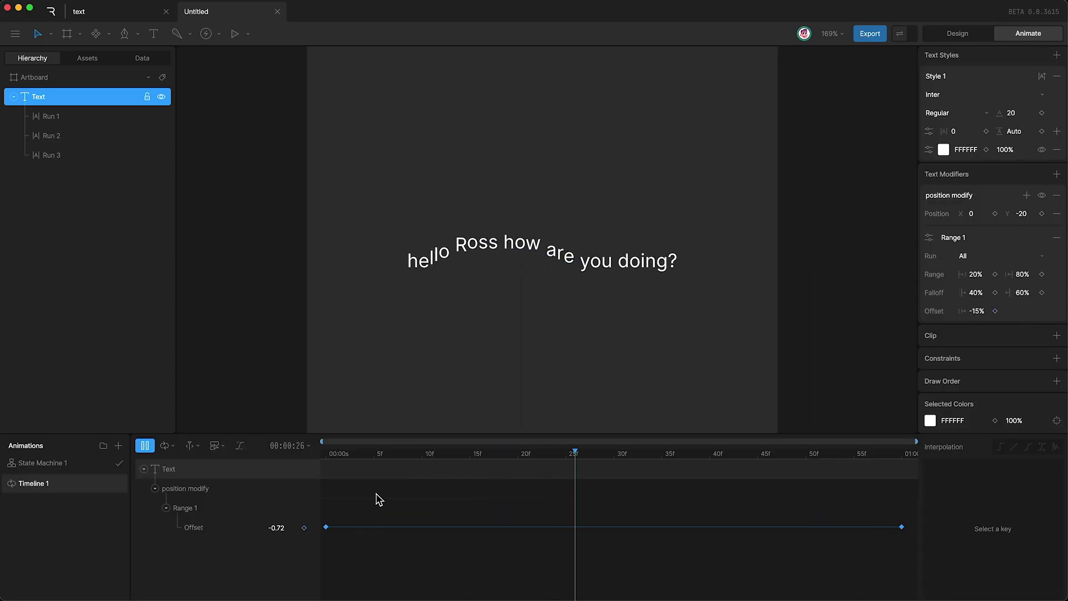